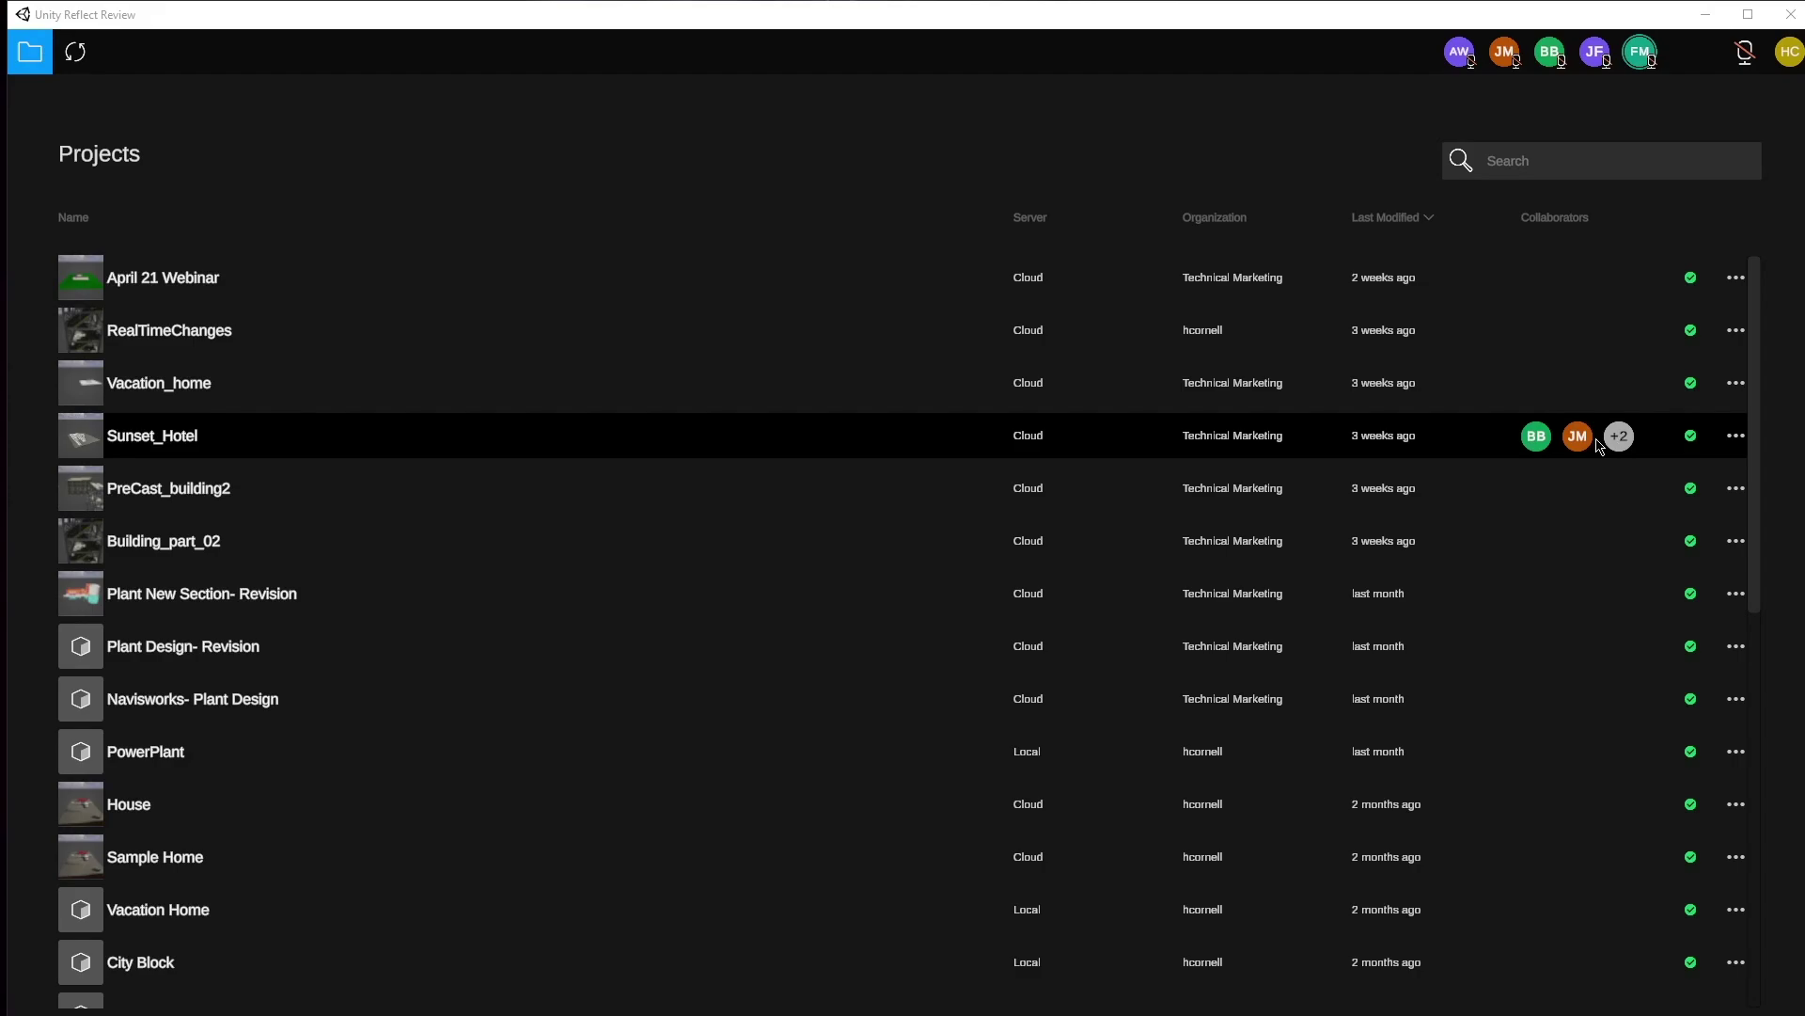
# - Open the Sunset_Hotel project and zoom in from the site to the hotel tower
pyautogui.click(1600, 443)
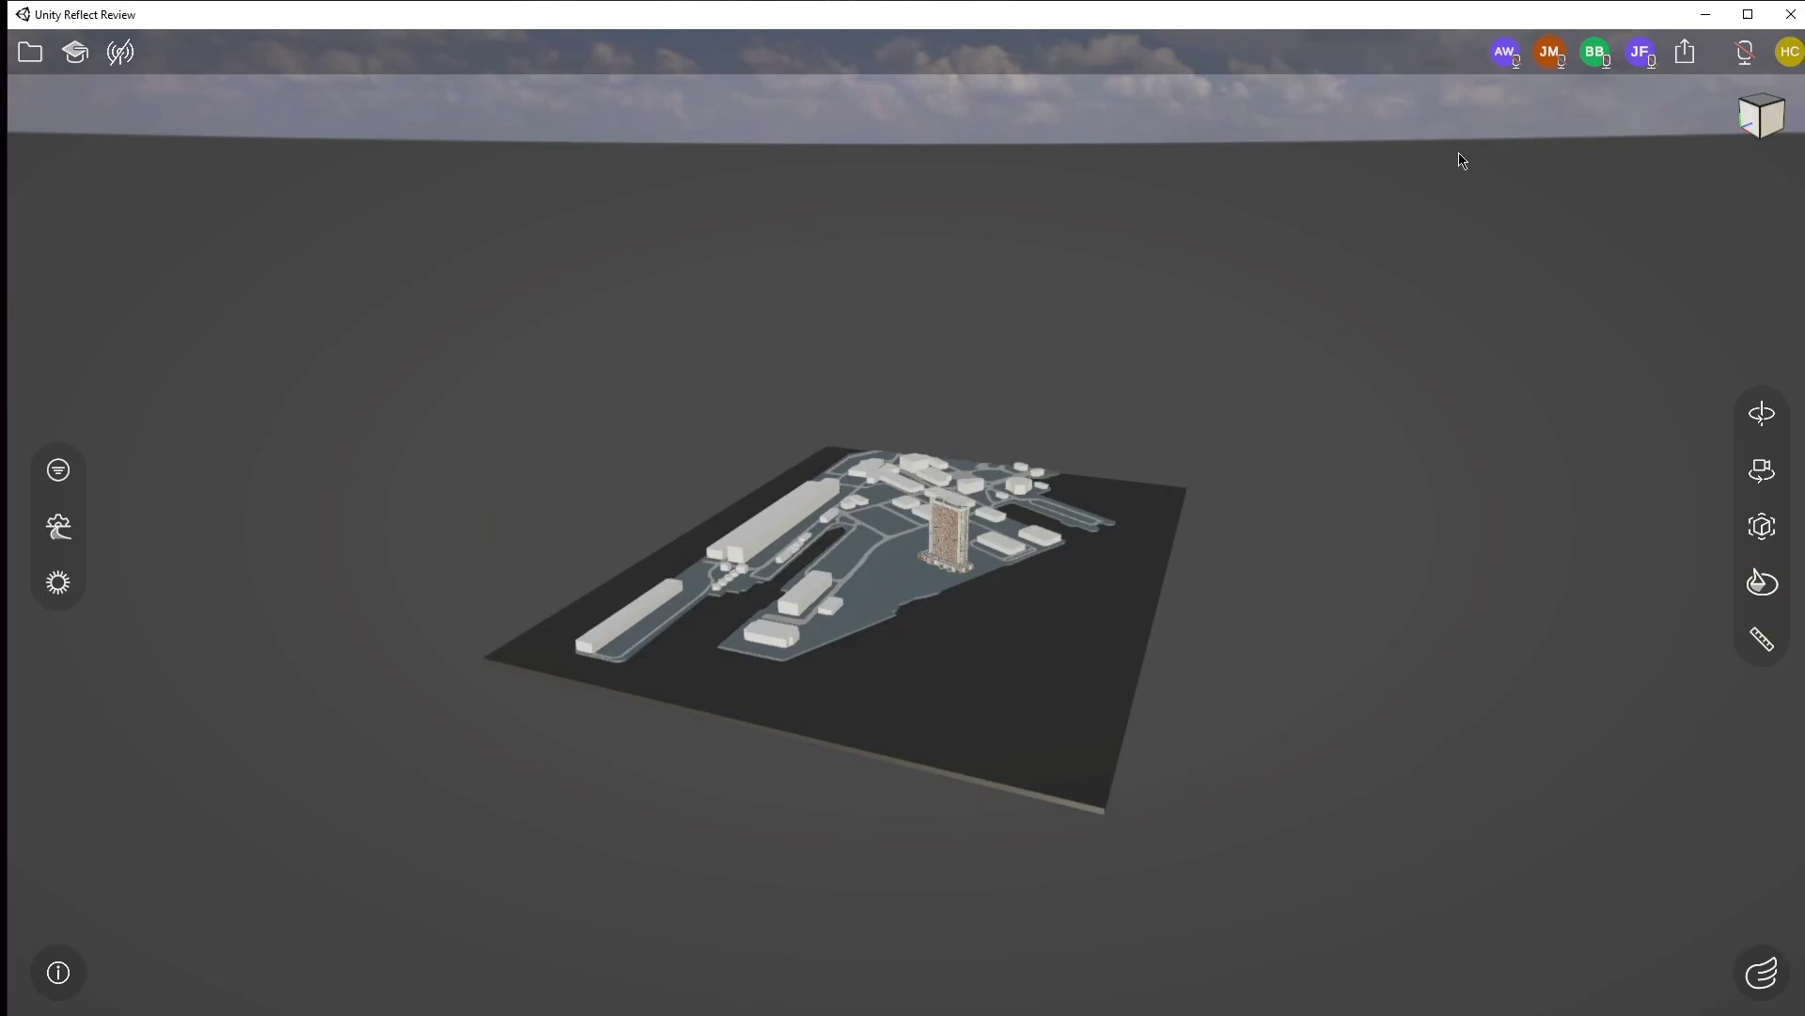
pyautogui.scroll(5, 1065, 525)
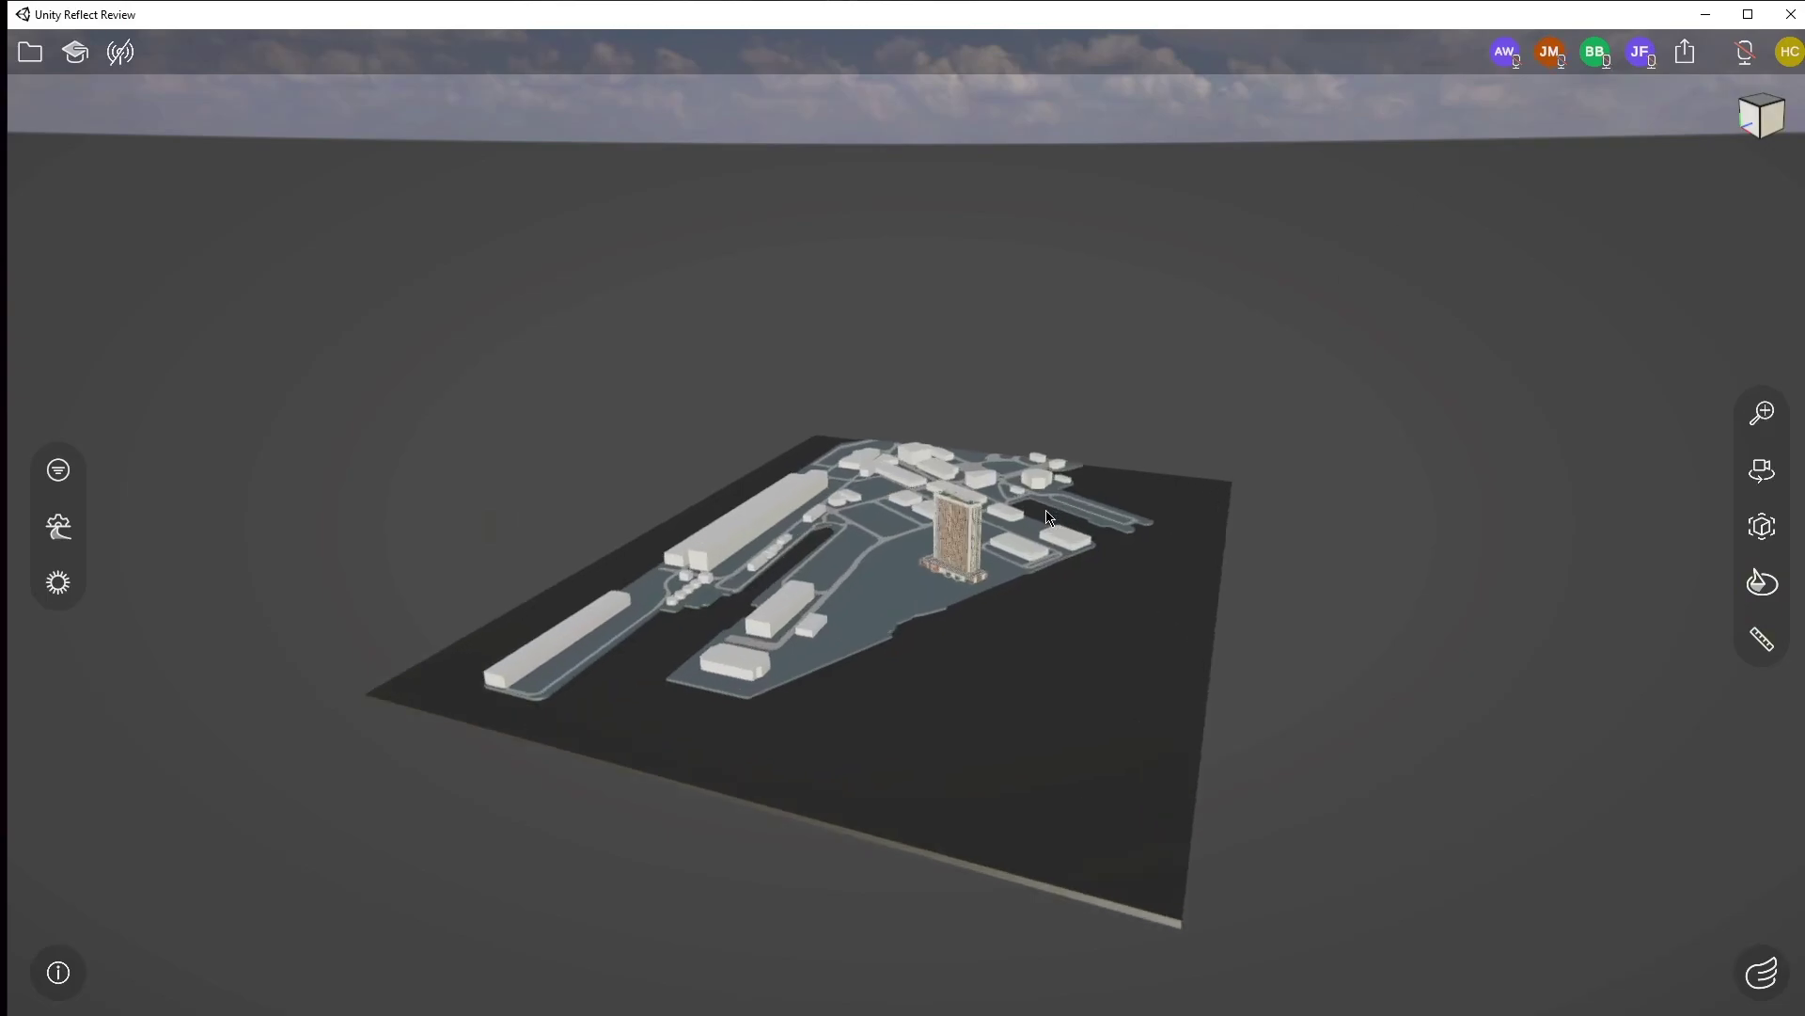
pyautogui.scroll(6, 1065, 525)
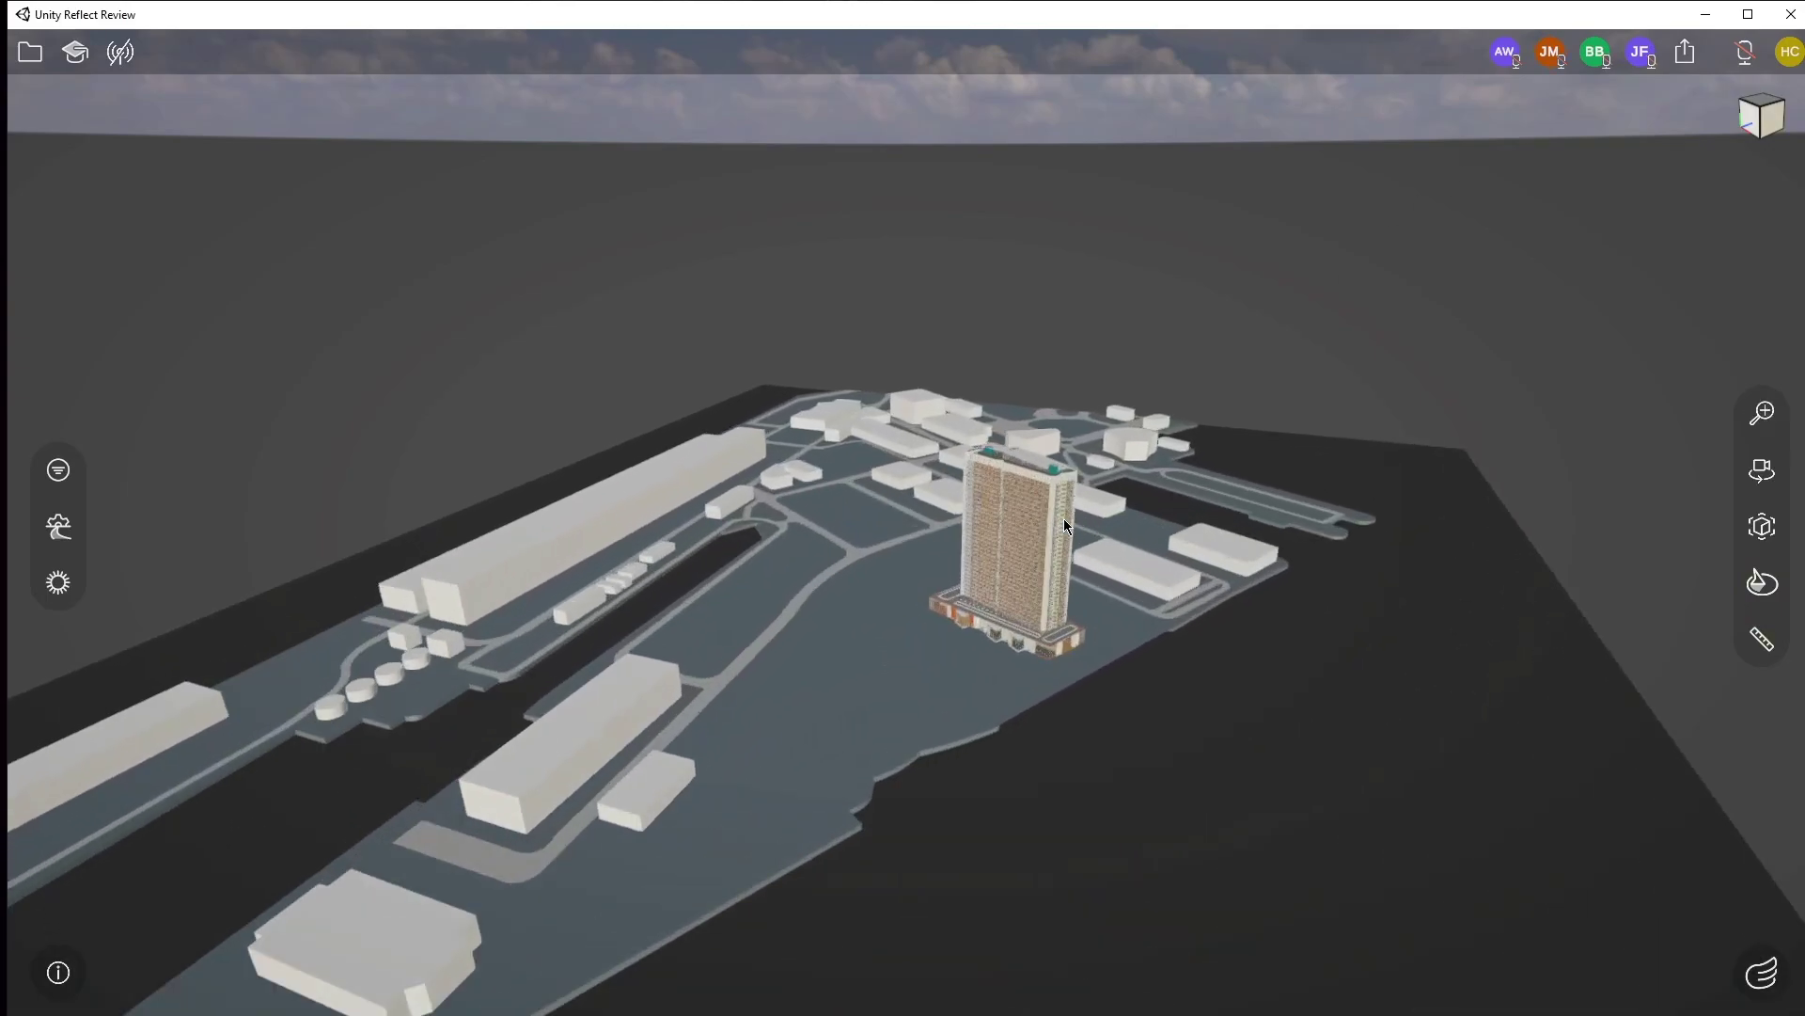
pyautogui.scroll(8, 1064, 518)
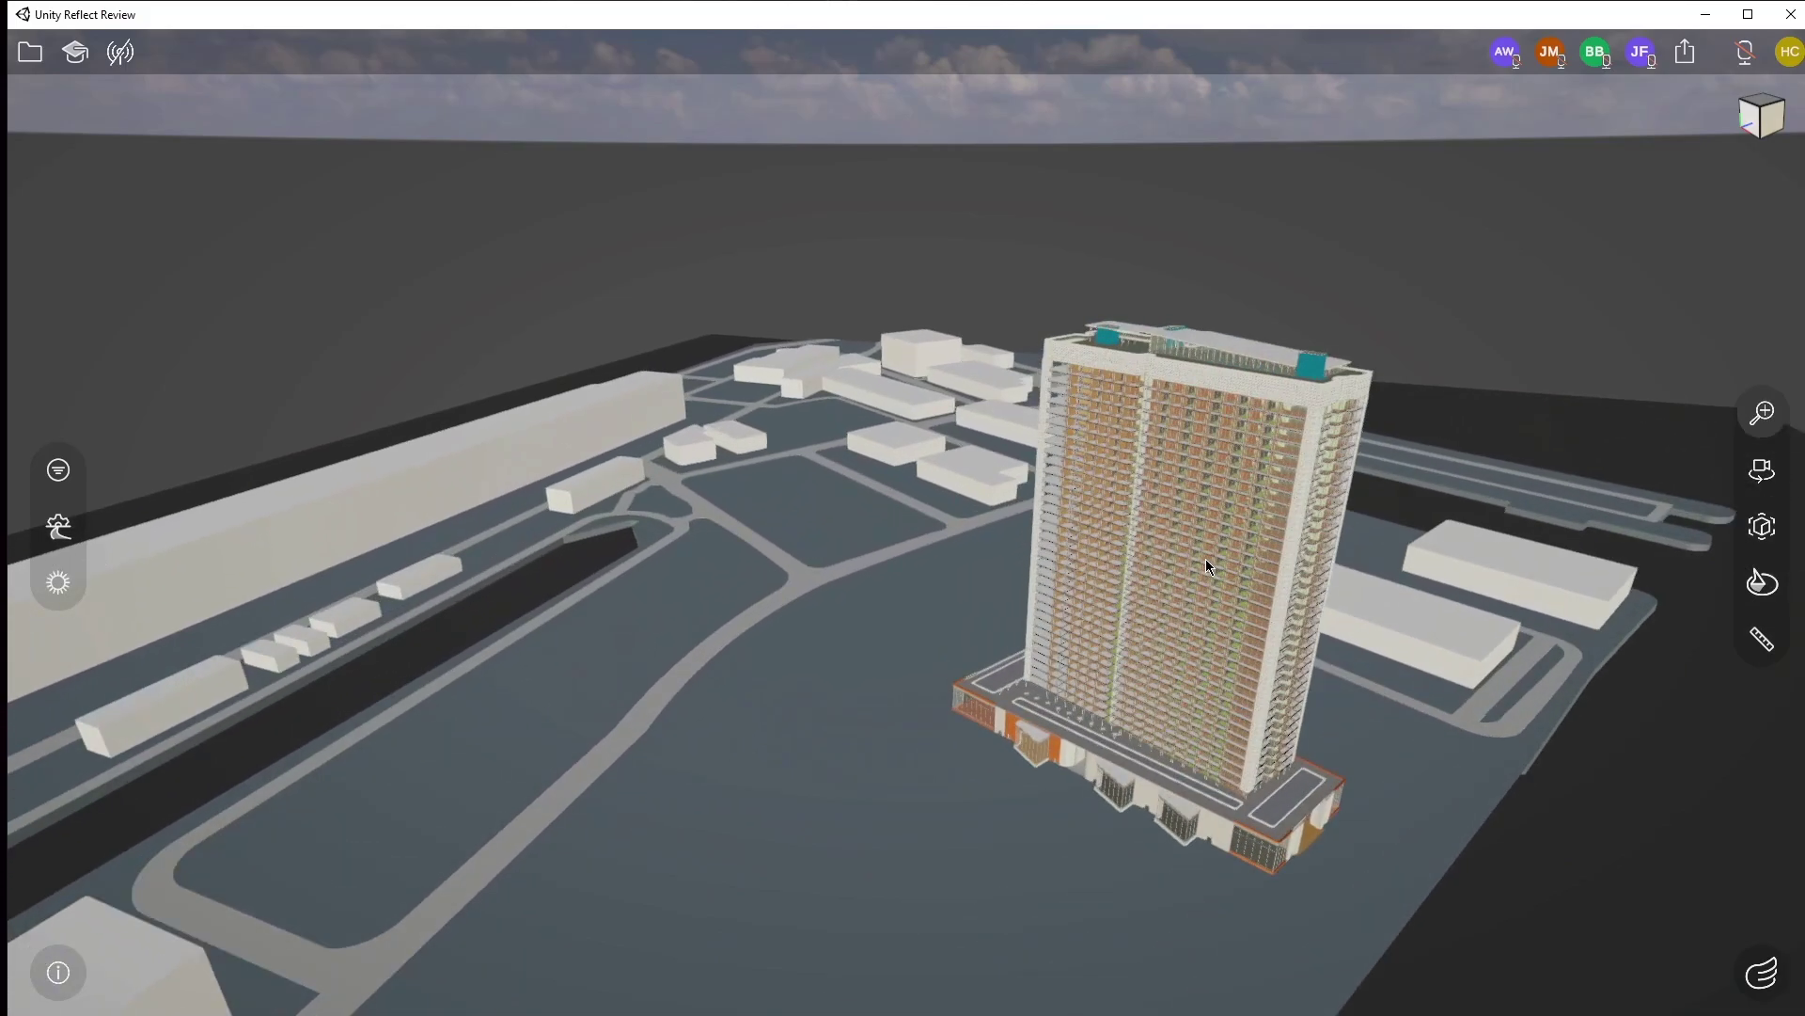
pyautogui.scroll(2, 1206, 560)
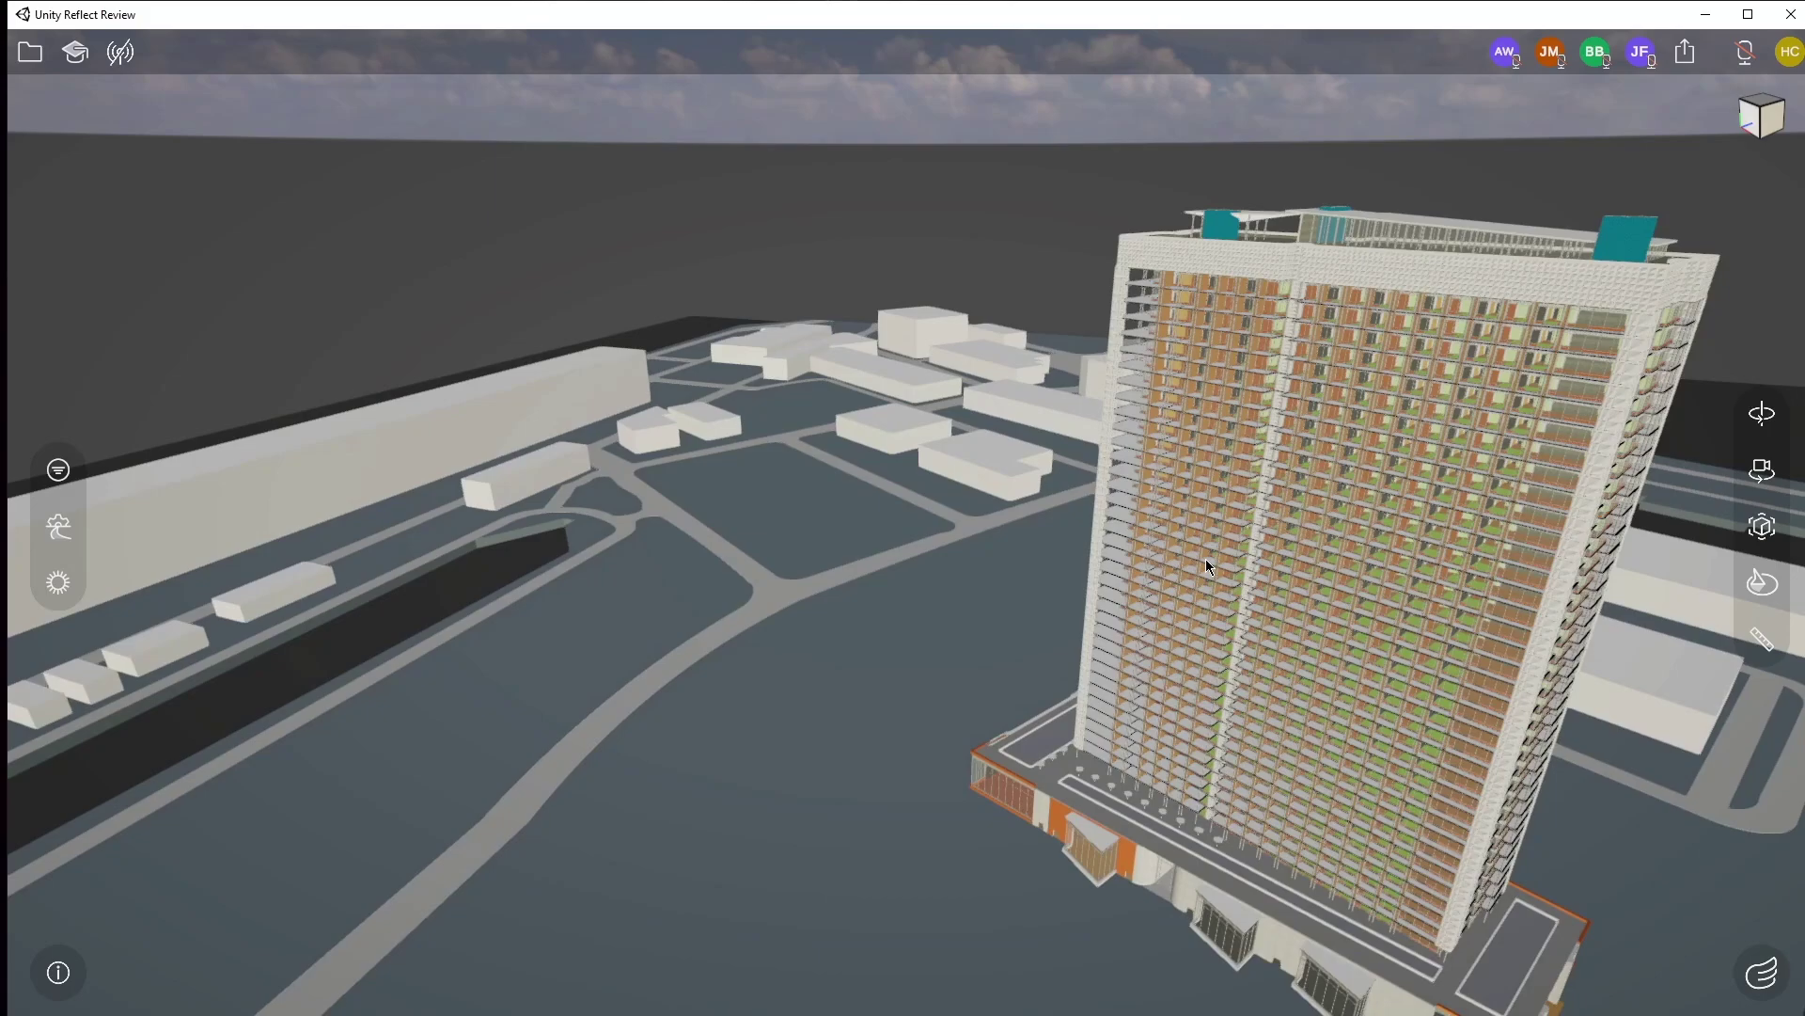
# - Follow the purple collaborator's camera, then switch to following the green collaborator's camera
pyautogui.click(1641, 54)
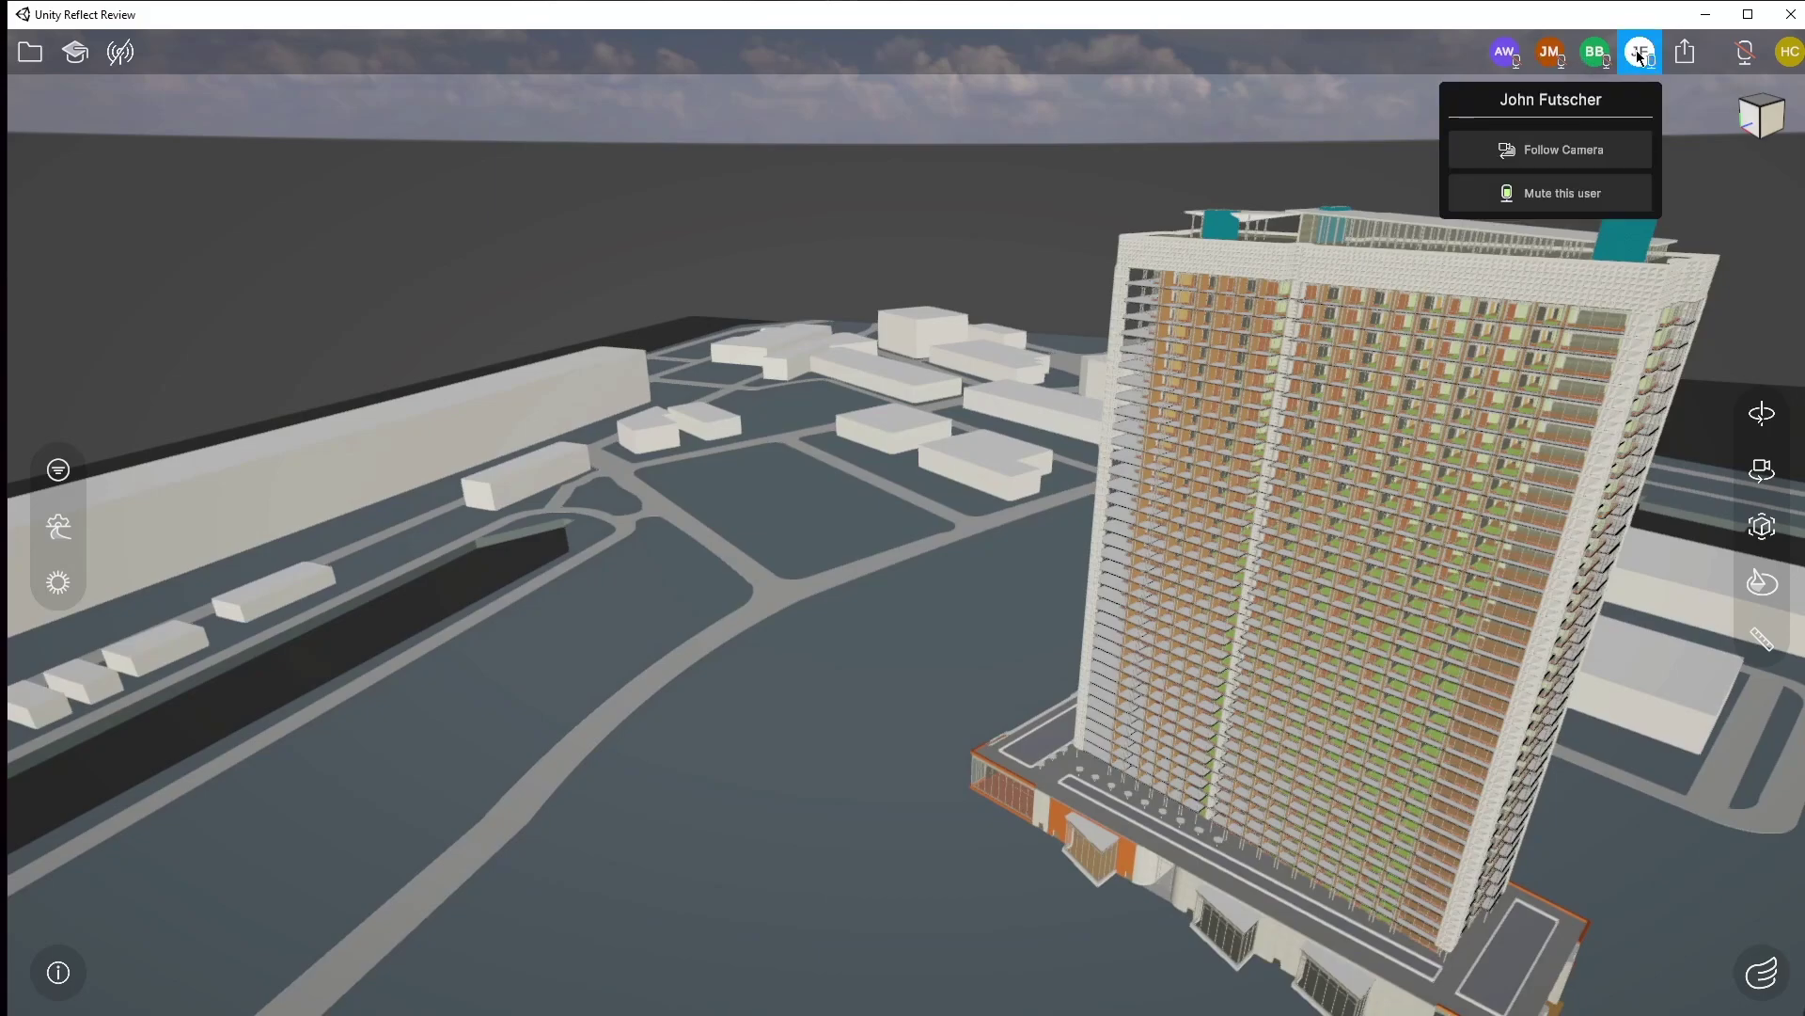
pyautogui.click(1571, 155)
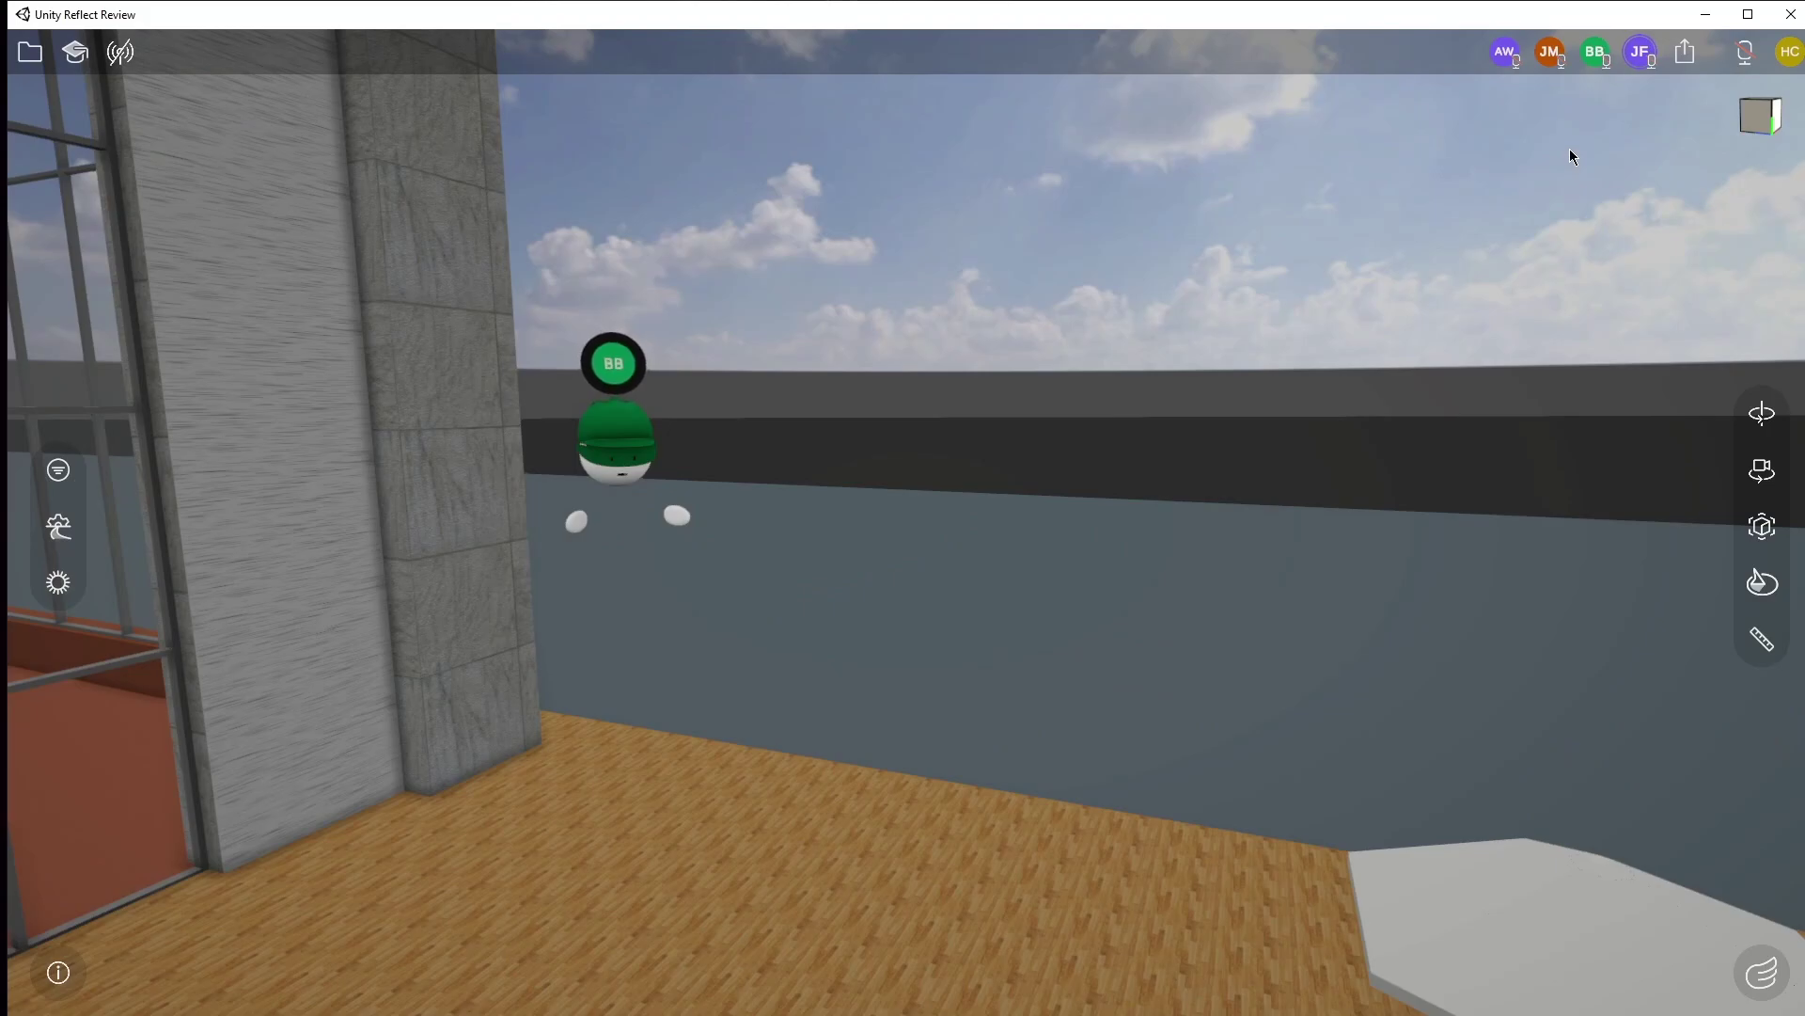
pyautogui.click(1595, 52)
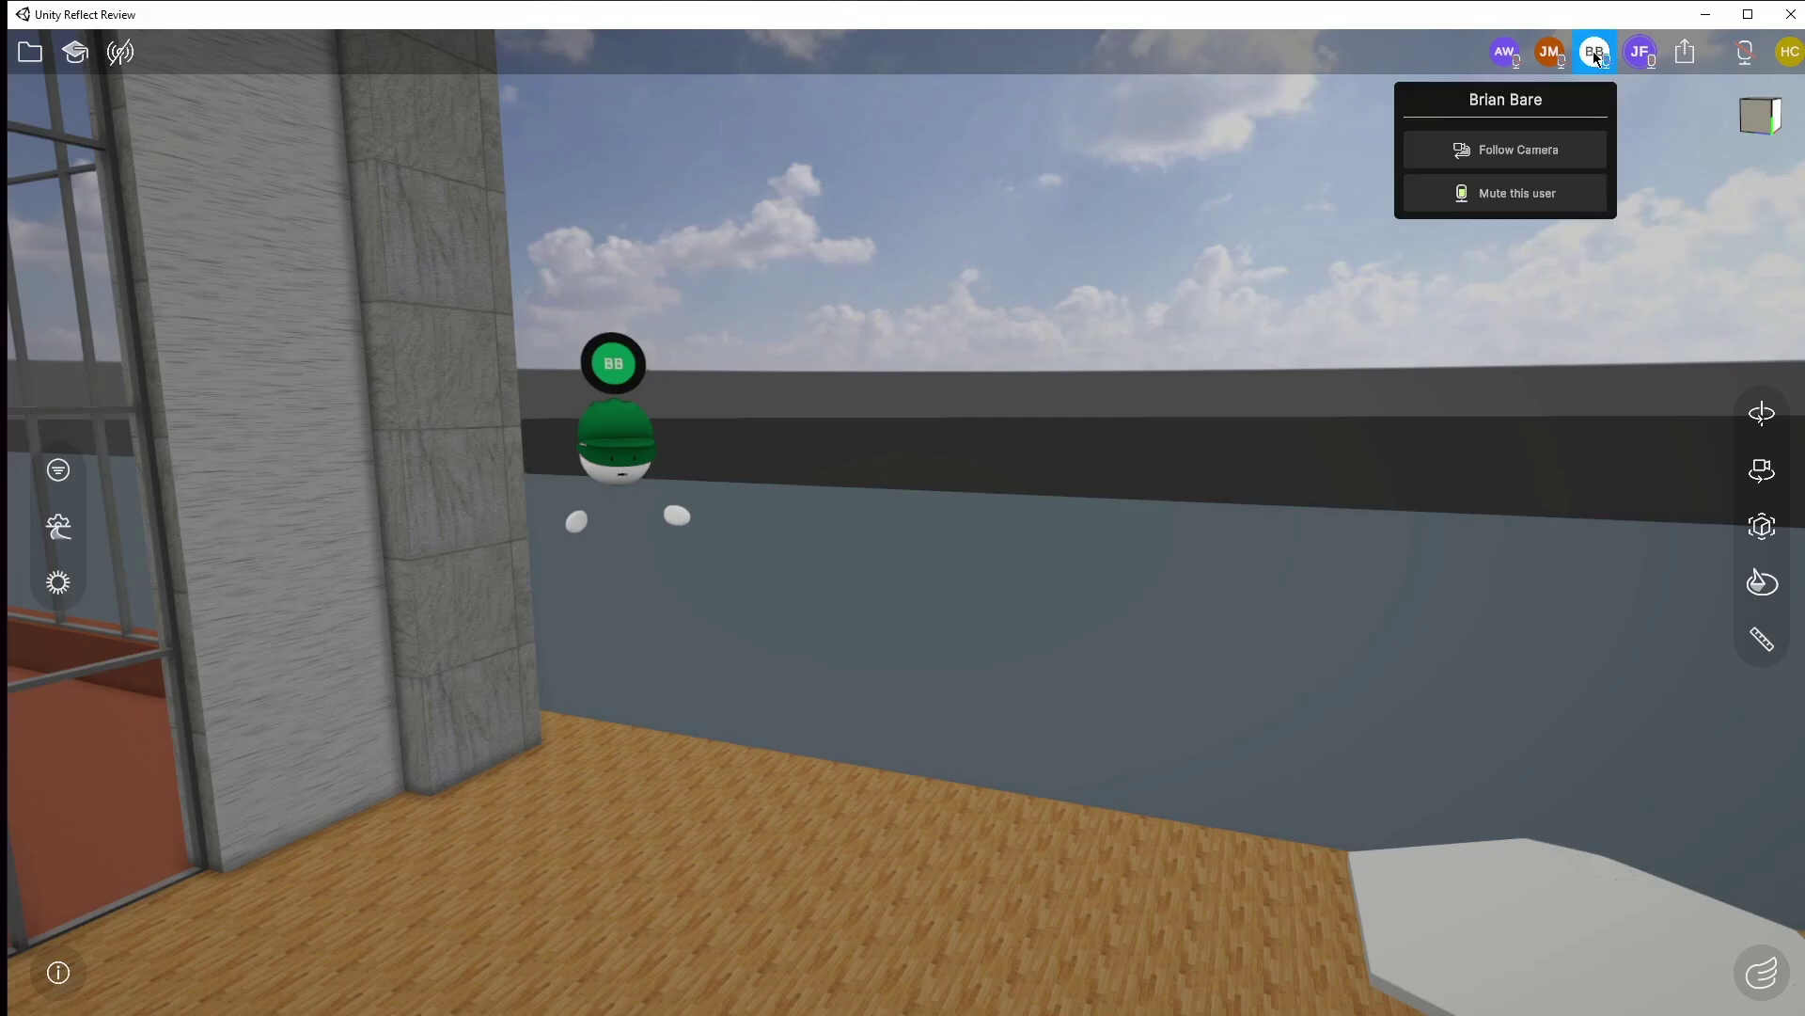
pyautogui.click(1516, 151)
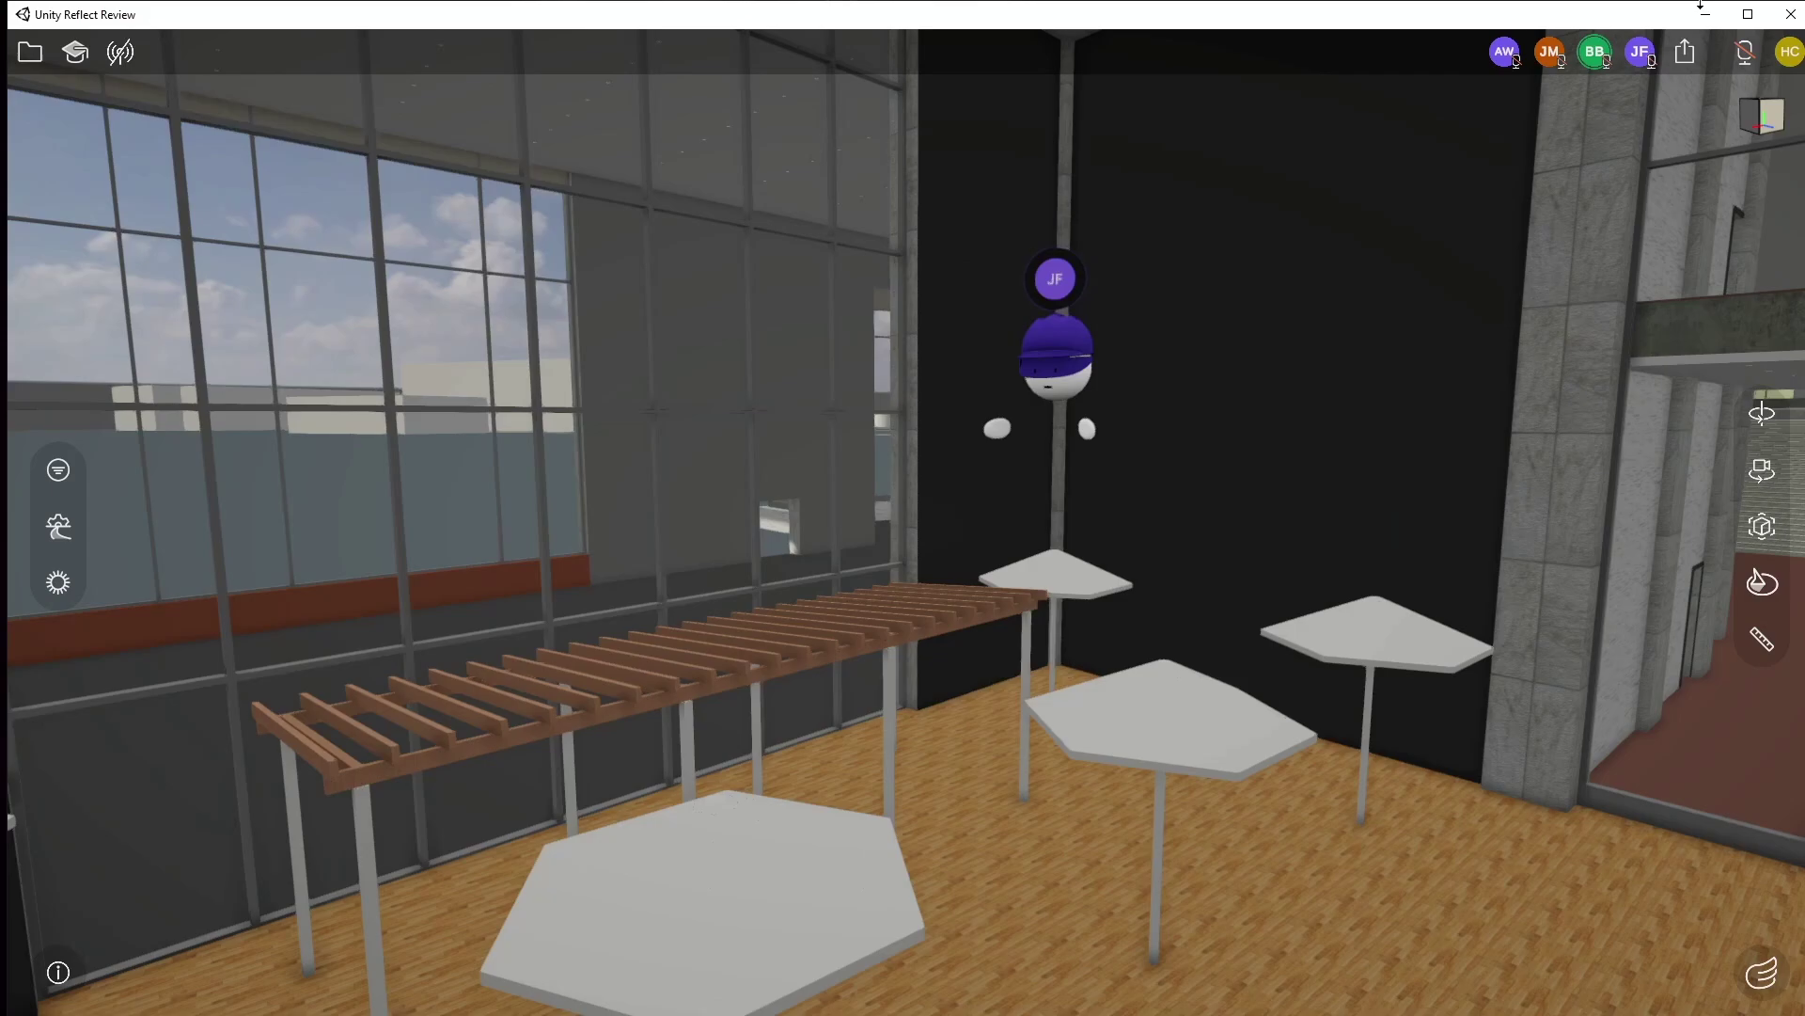
# - Copy the Sunset_Hotel project's public link from the Share Link panel and close it
pyautogui.click(1688, 57)
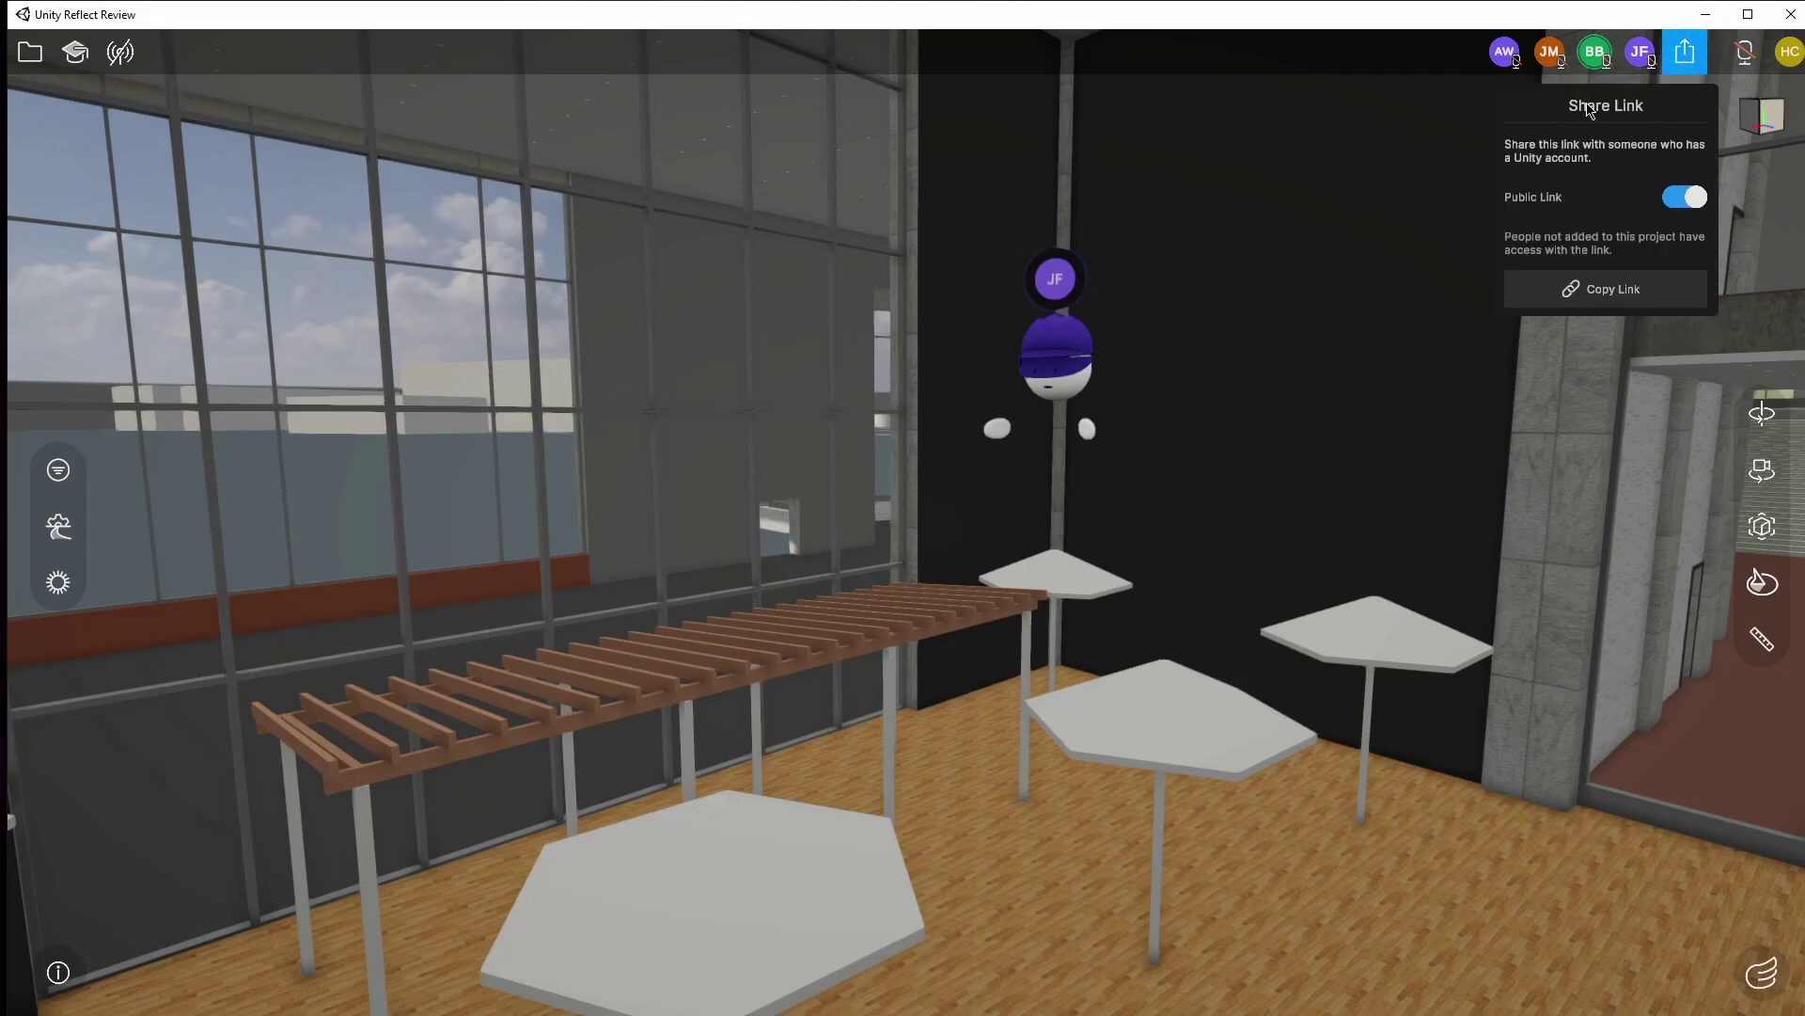
pyautogui.click(1591, 295)
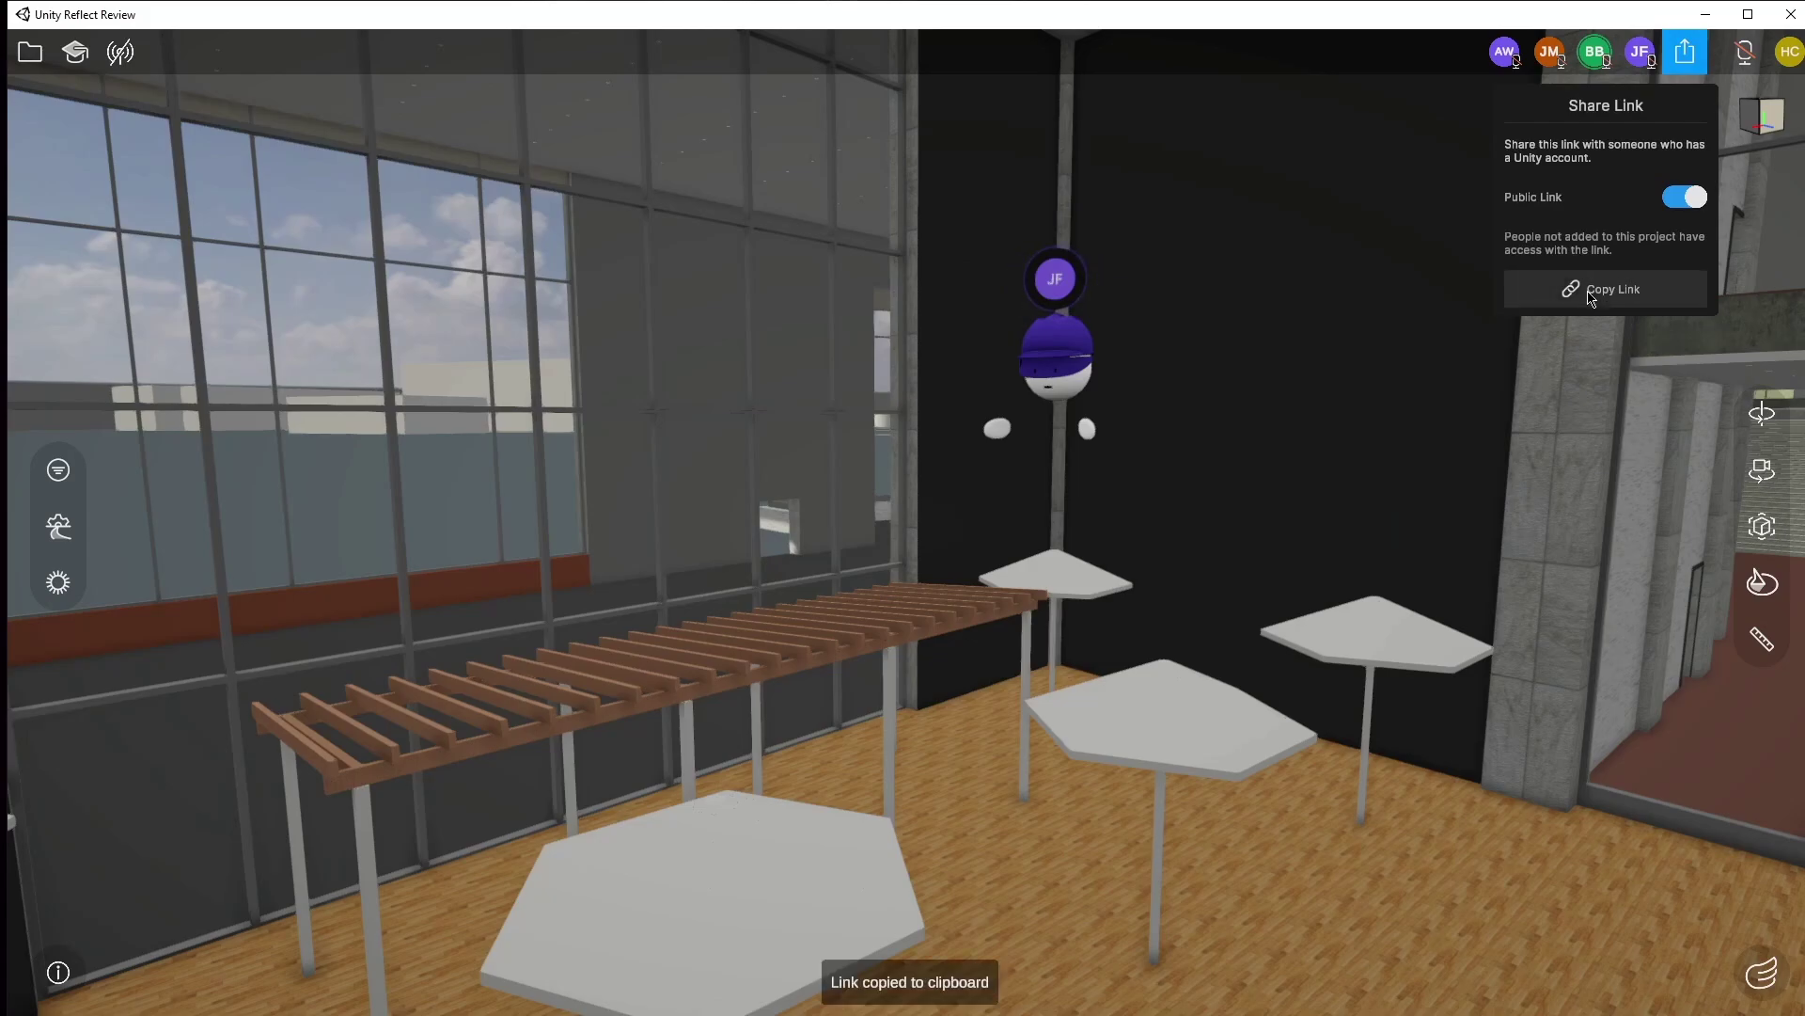
pyautogui.click(1690, 58)
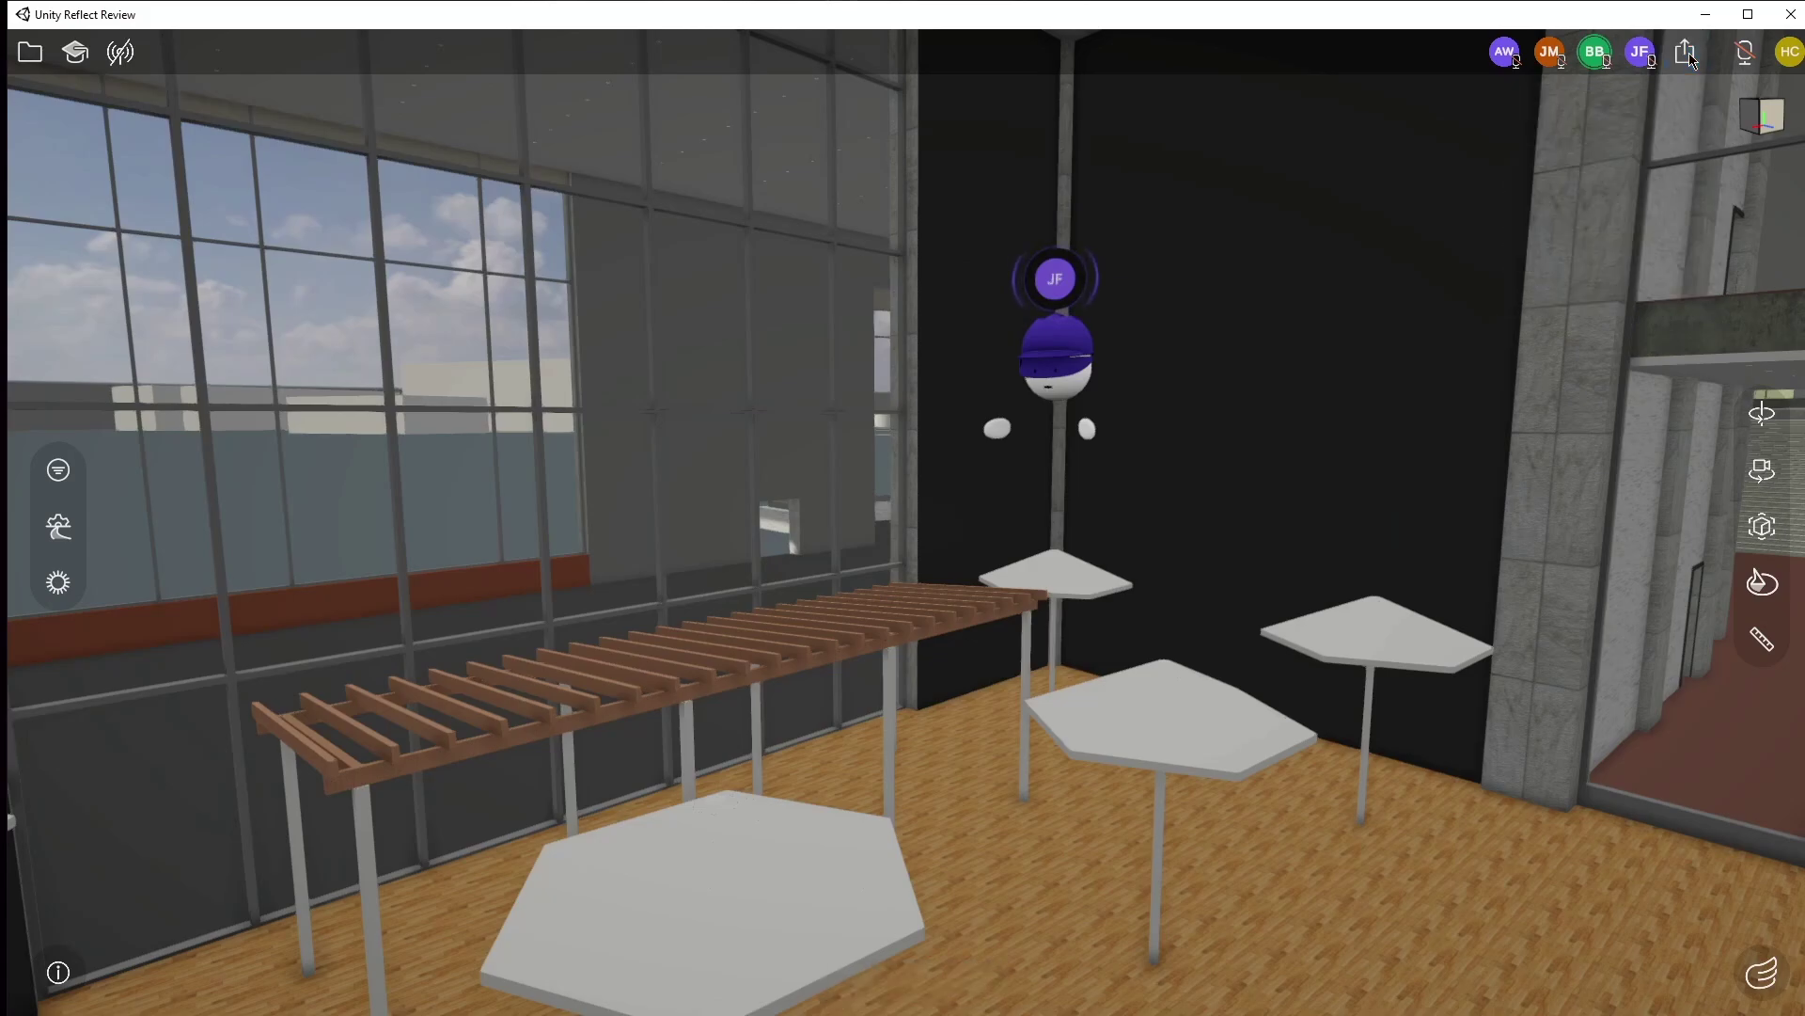
# - Toggle your microphone on and off, mute the purple collaborator, and open the green collaborator's options
pyautogui.click(1747, 54)
pyautogui.click(1746, 55)
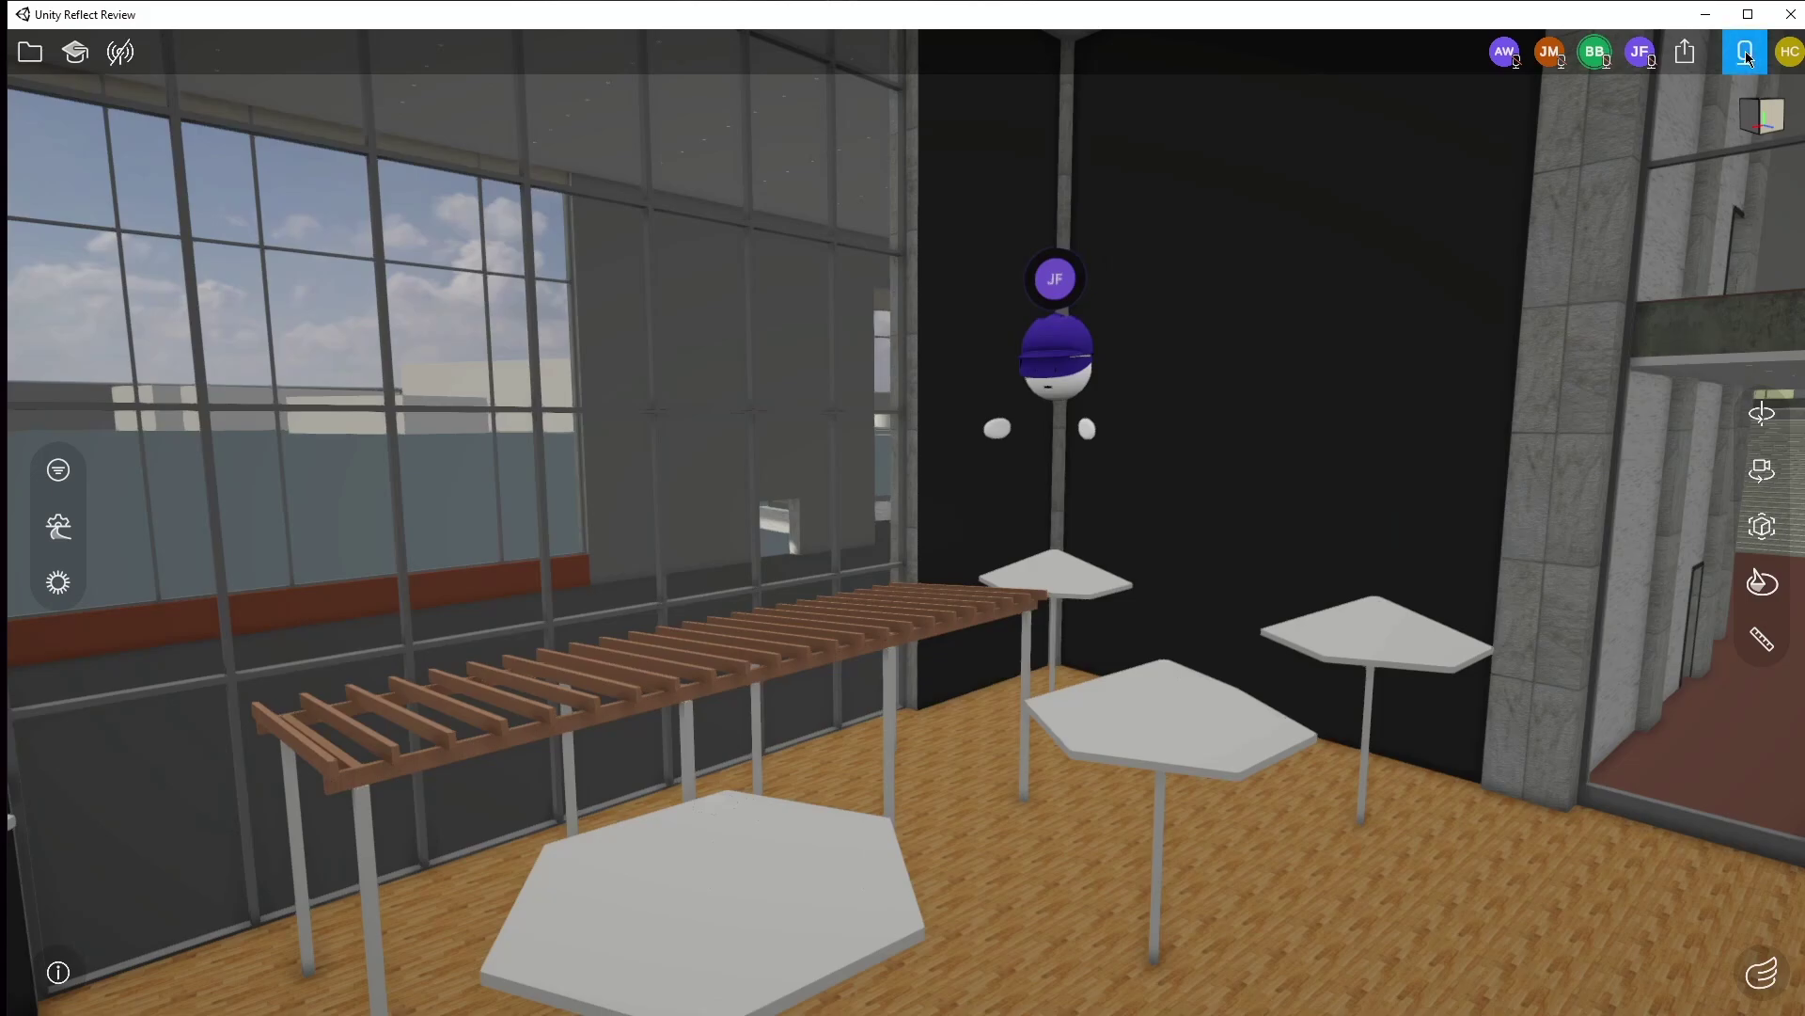
pyautogui.click(1639, 55)
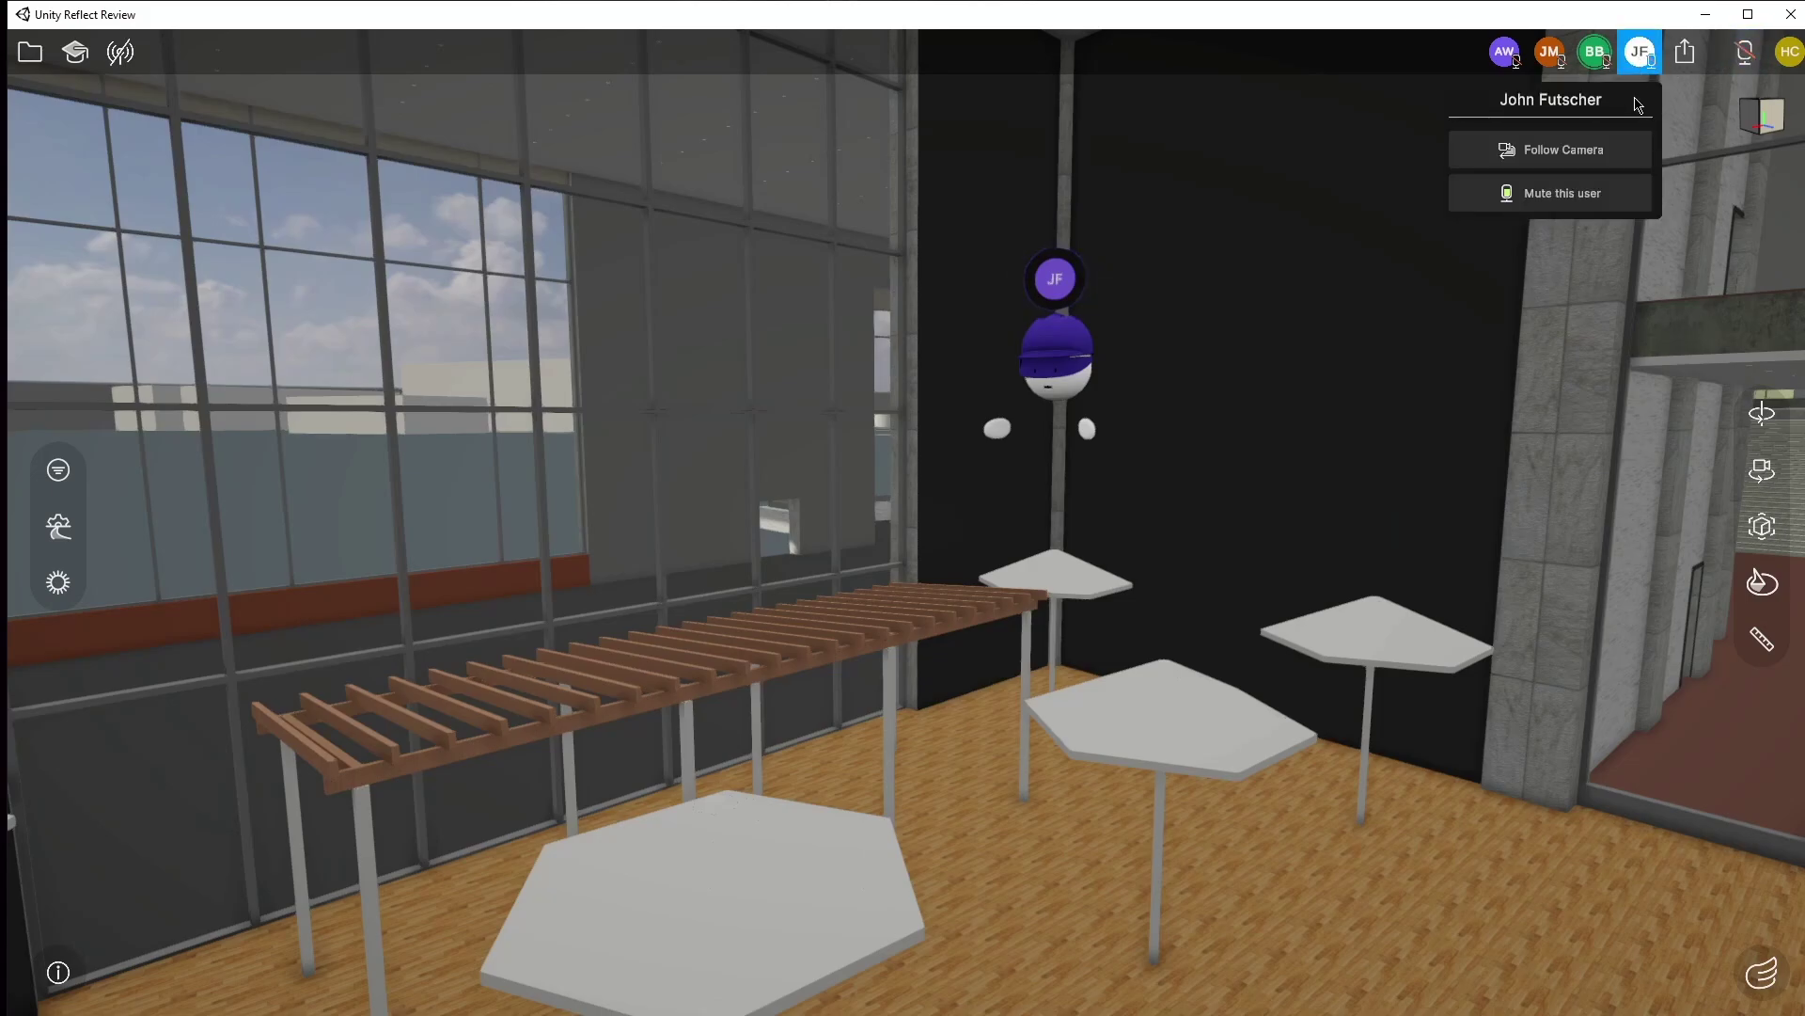
pyautogui.click(1543, 201)
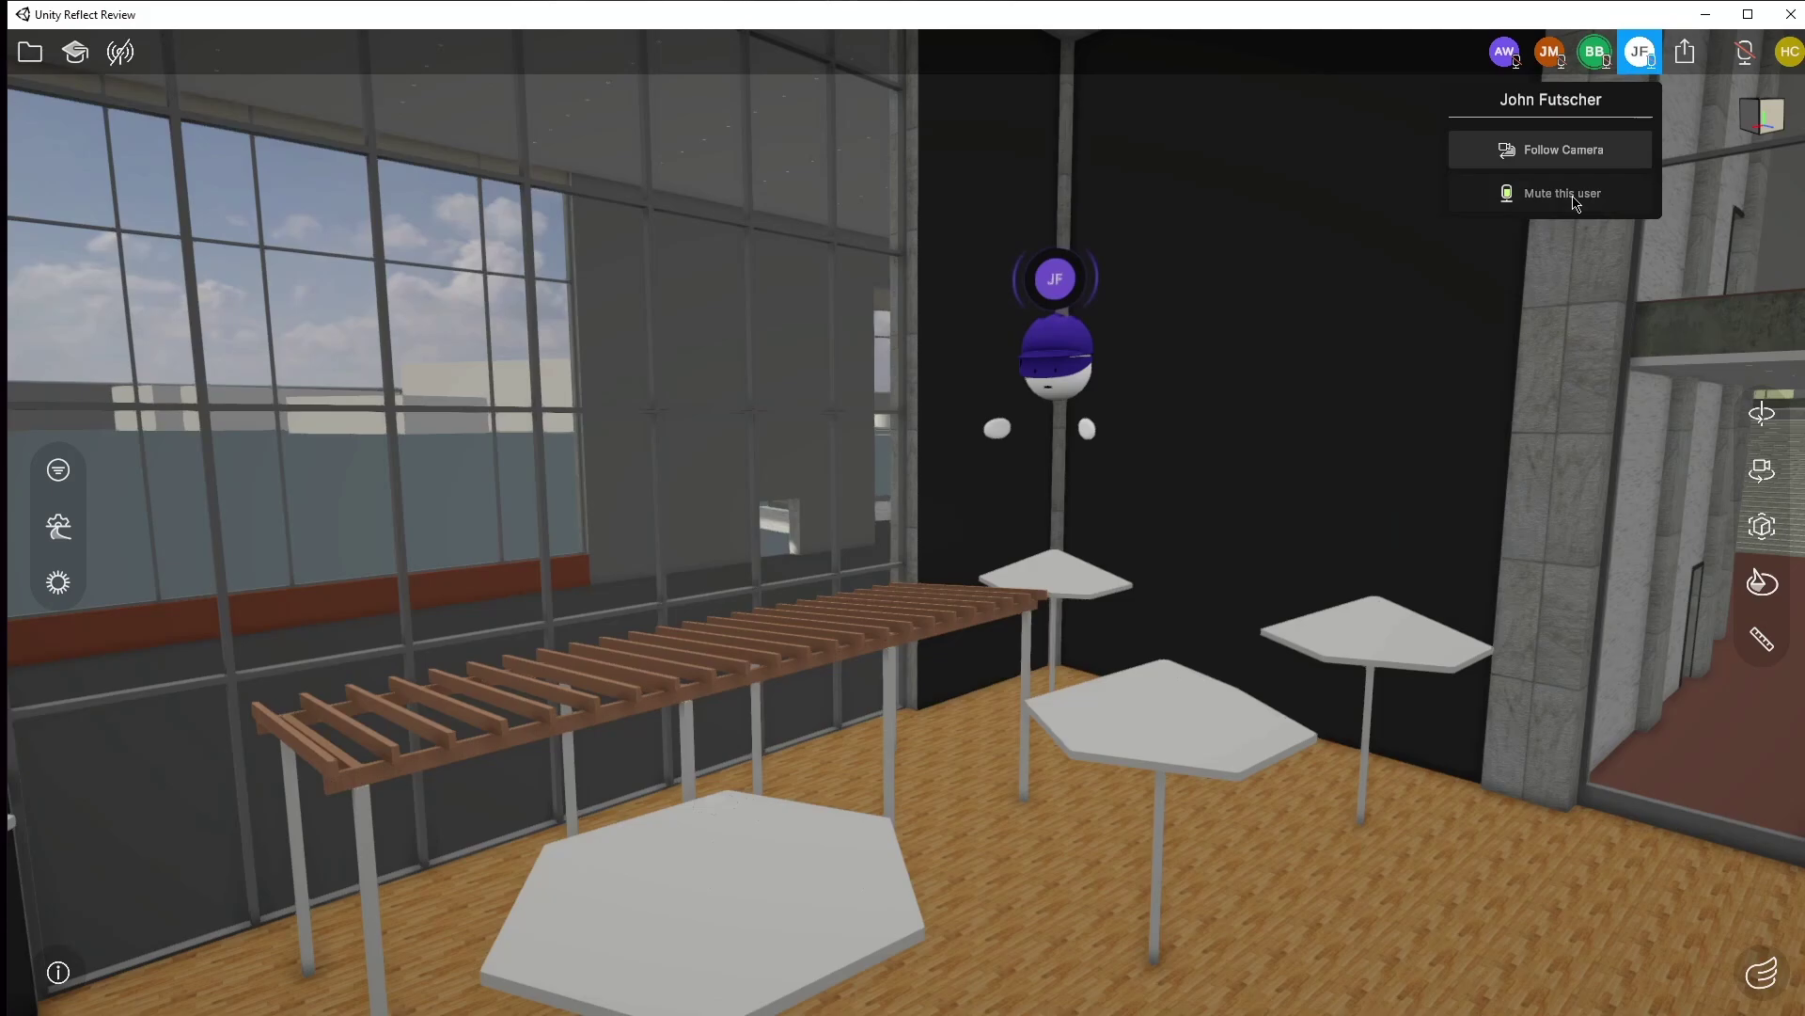
pyautogui.click(1647, 58)
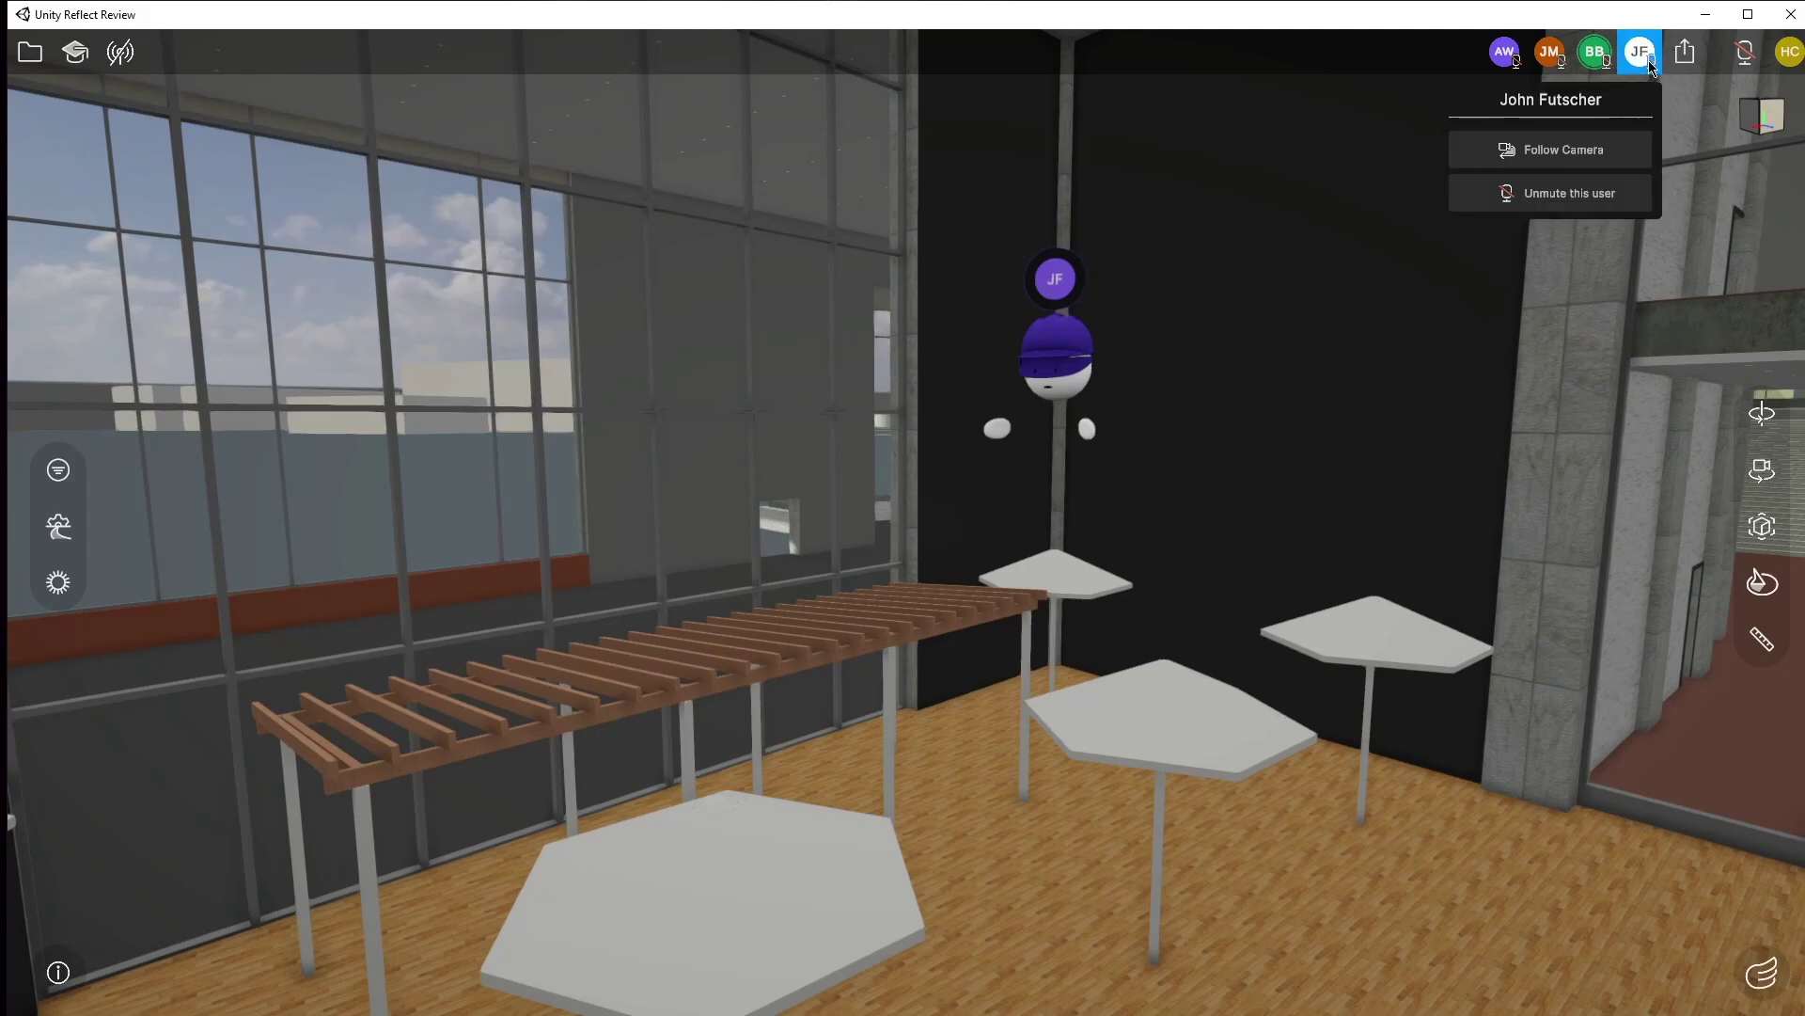
pyautogui.click(1577, 204)
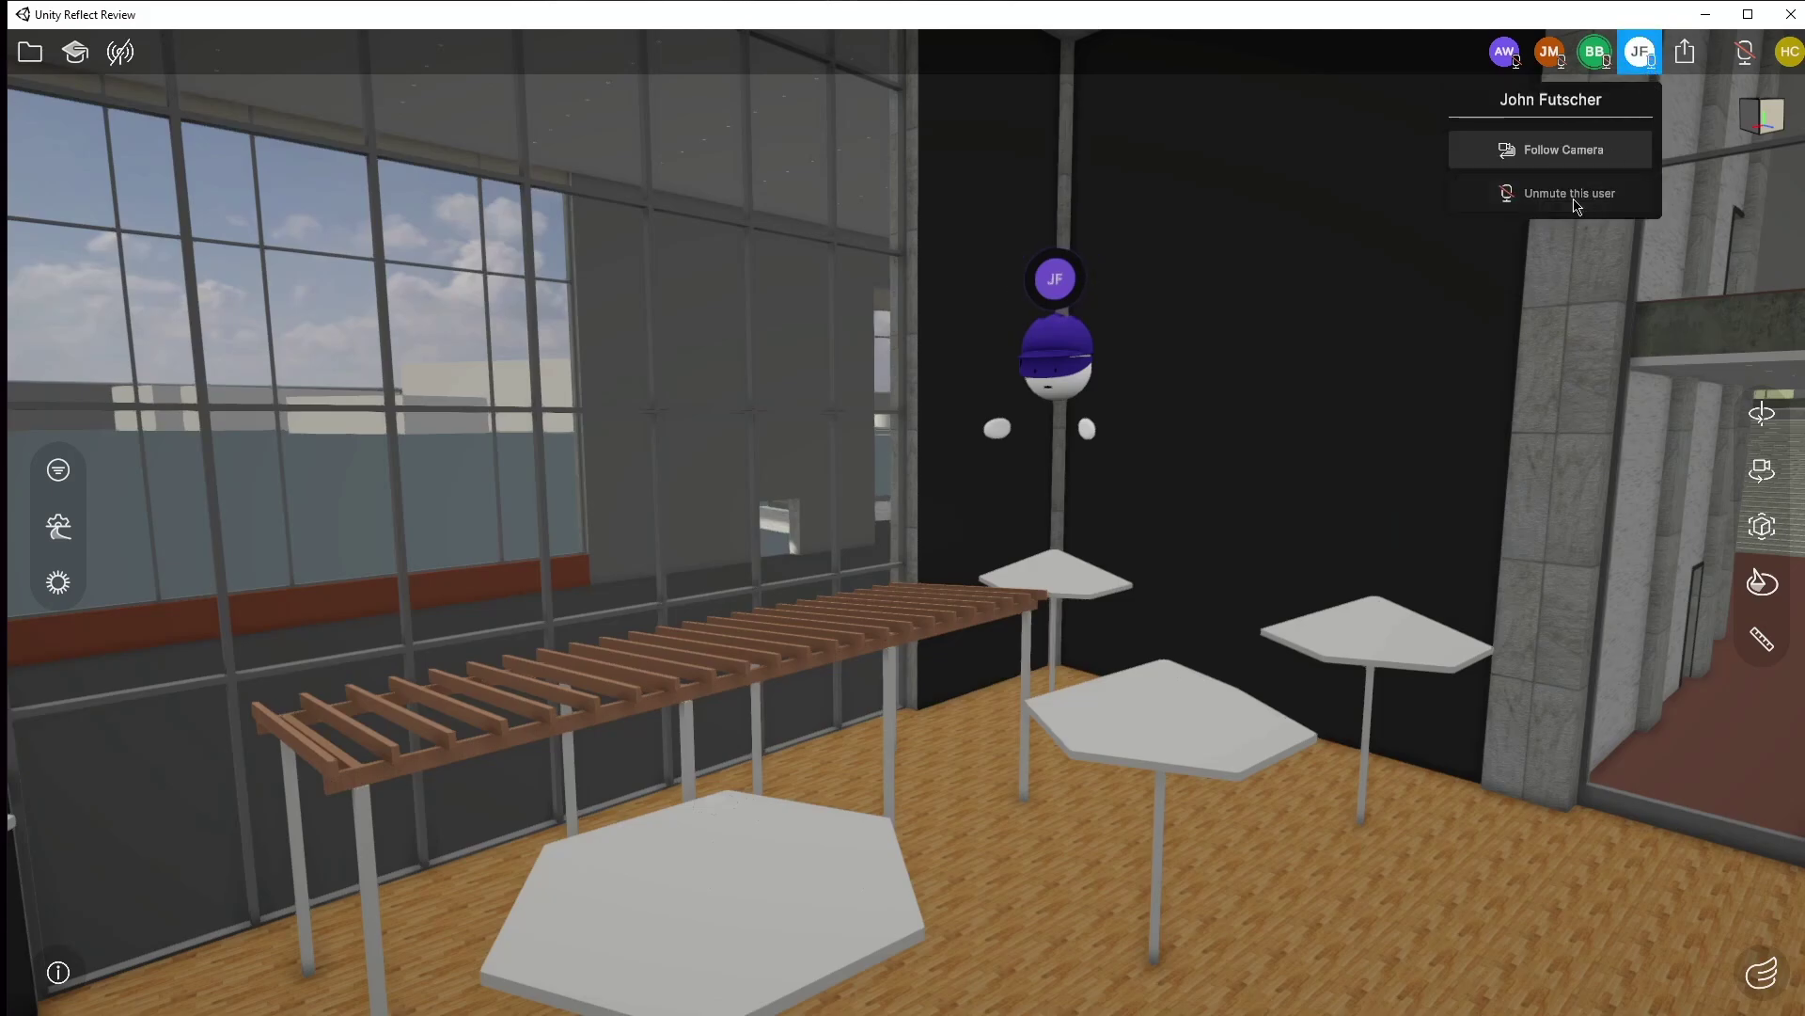
pyautogui.click(1595, 52)
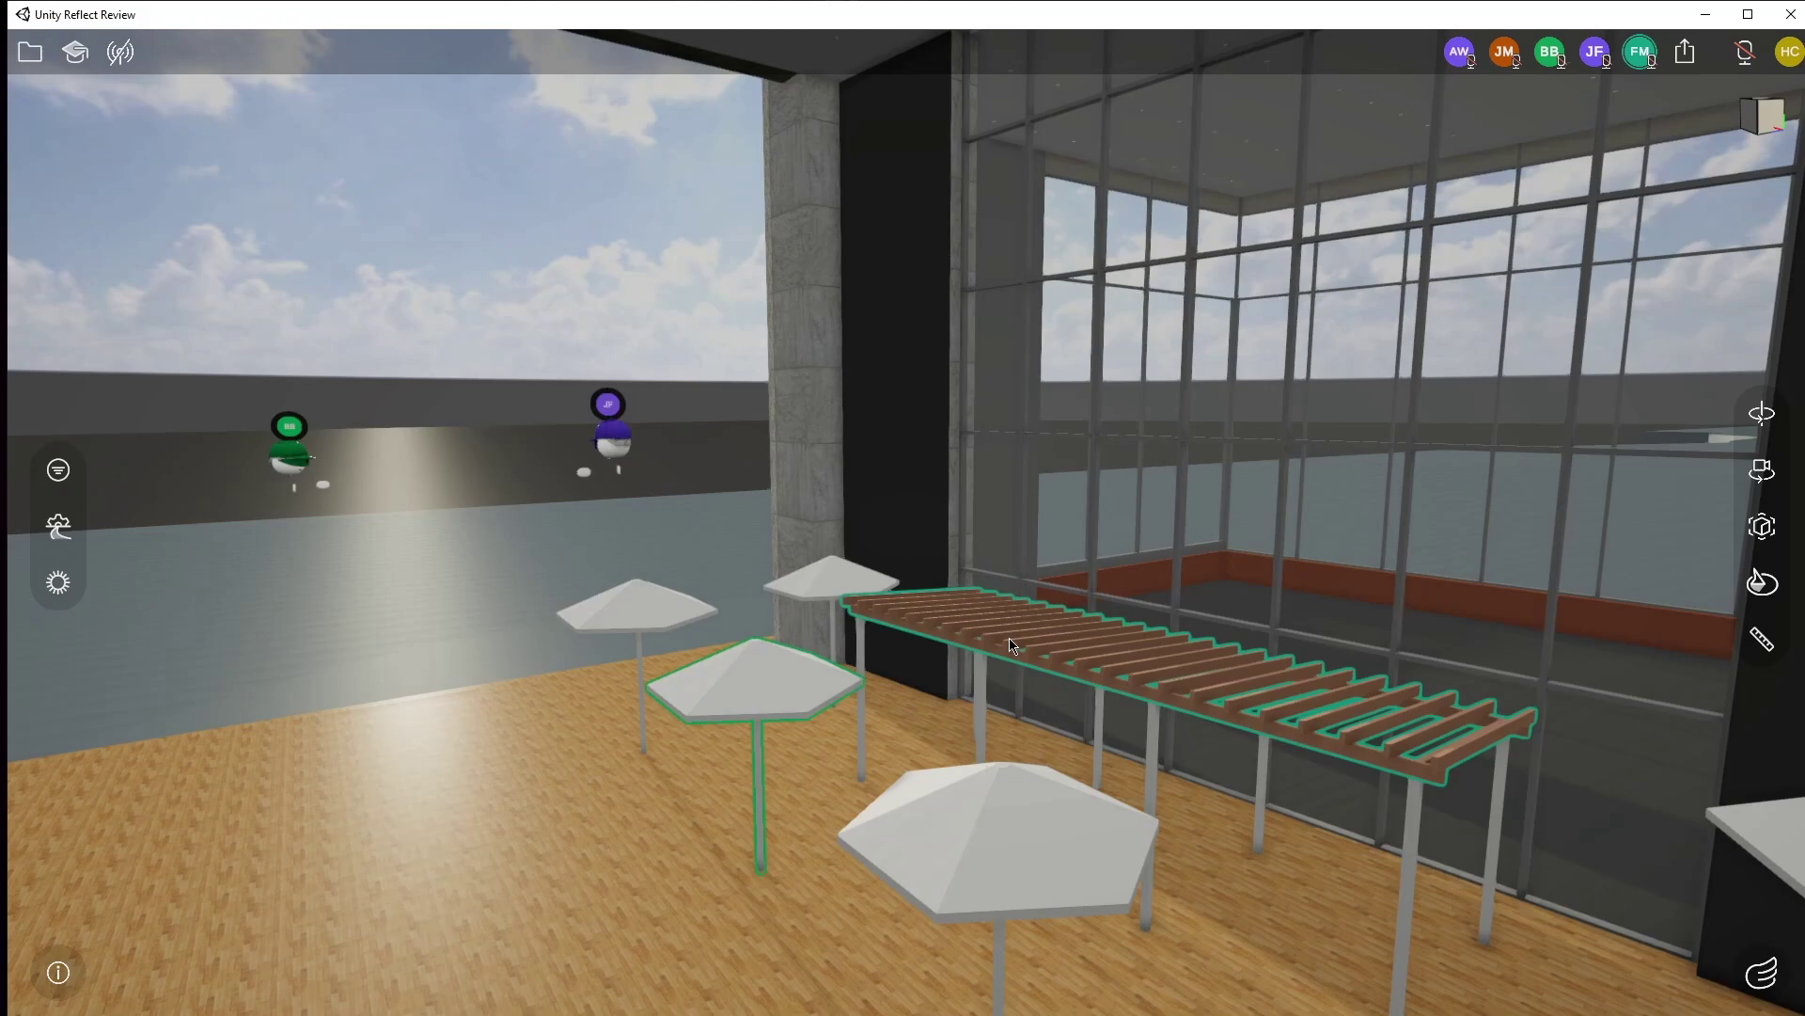
# - Adjust the zoom toward the green-outlined Storefront 2 curtain wall
pyautogui.scroll(-5, 1011, 644)
pyautogui.scroll(5, 903, 572)
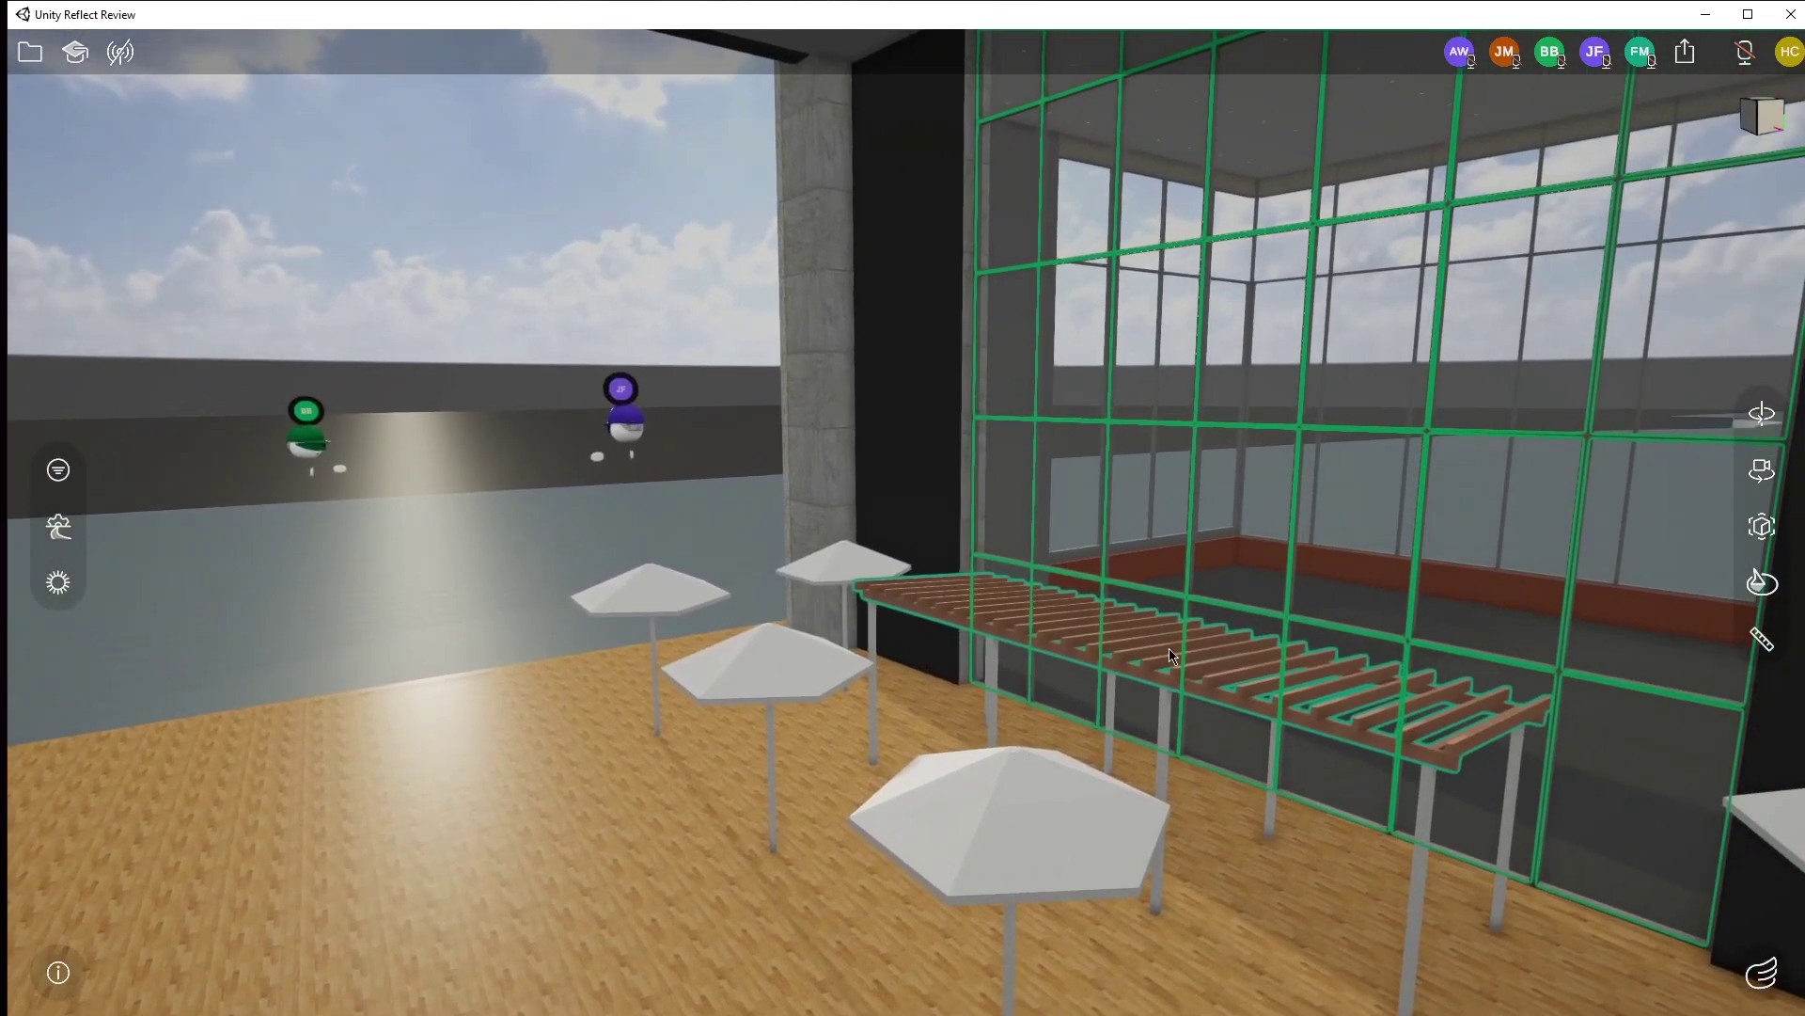
# - Show the curtain wall's BIM data, inspect the black podium wall's Basic Wall properties, and open Filters
pyautogui.click(1762, 525)
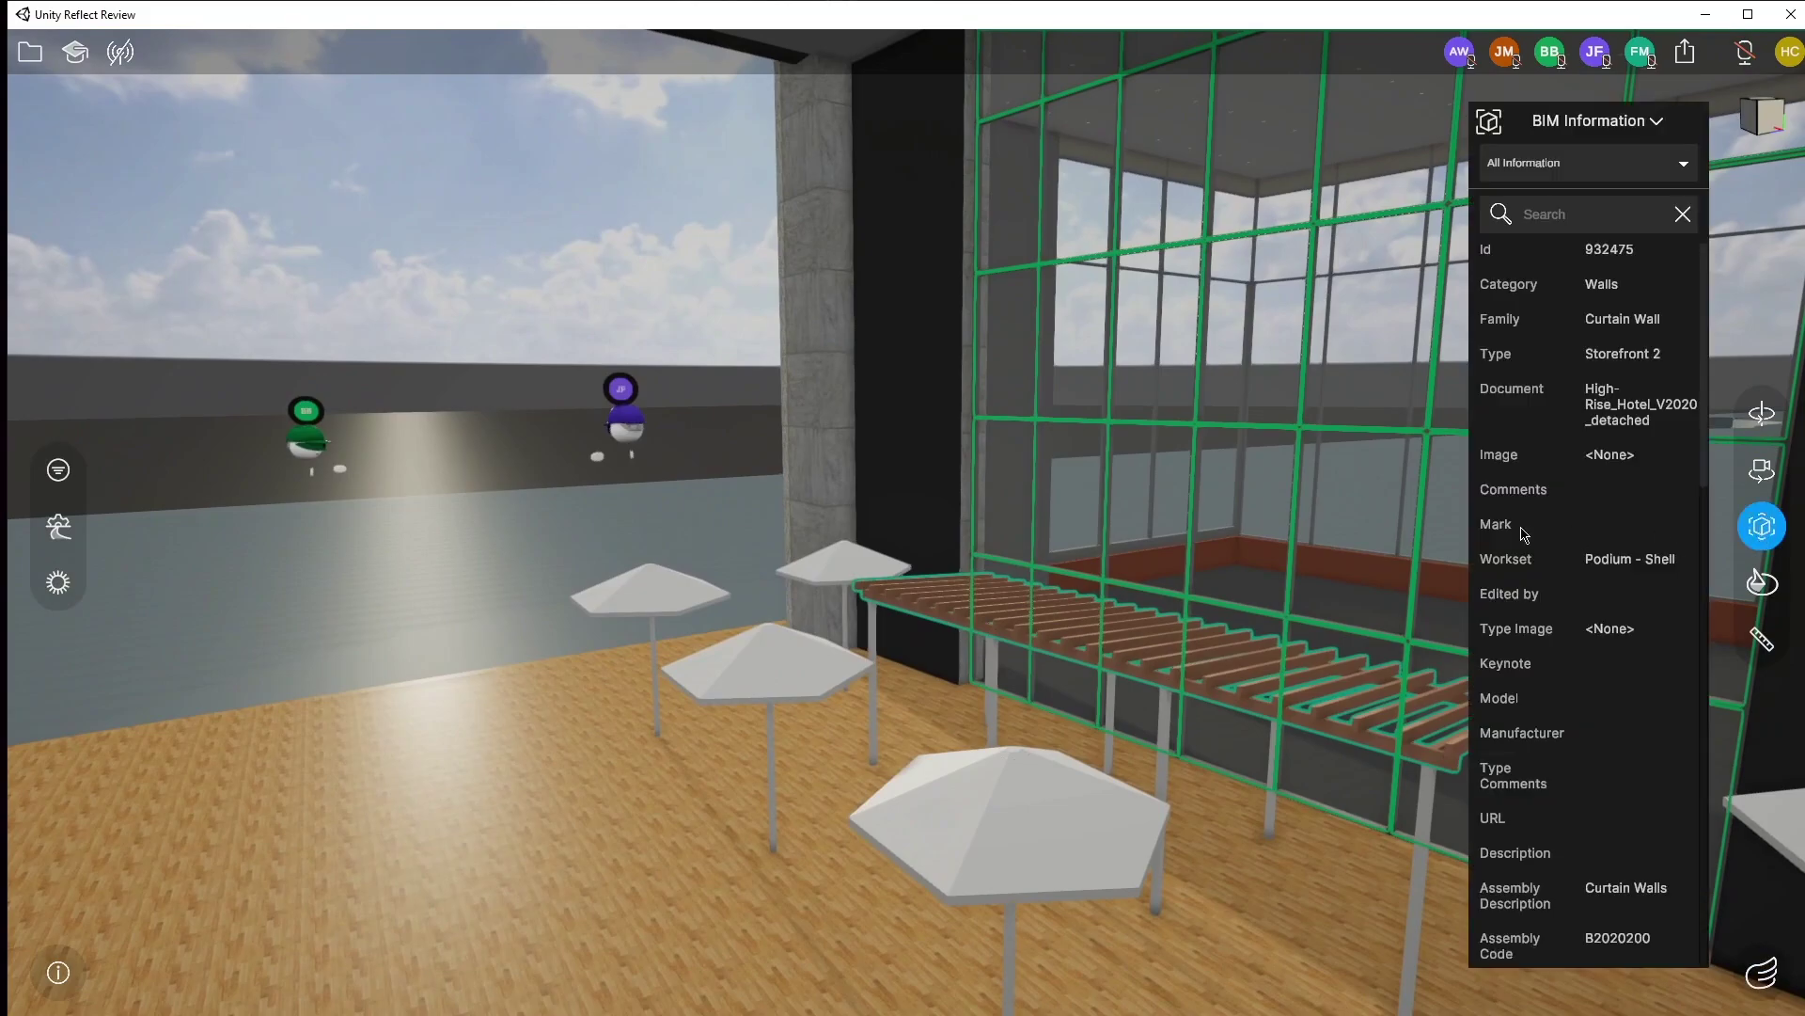
pyautogui.click(872, 399)
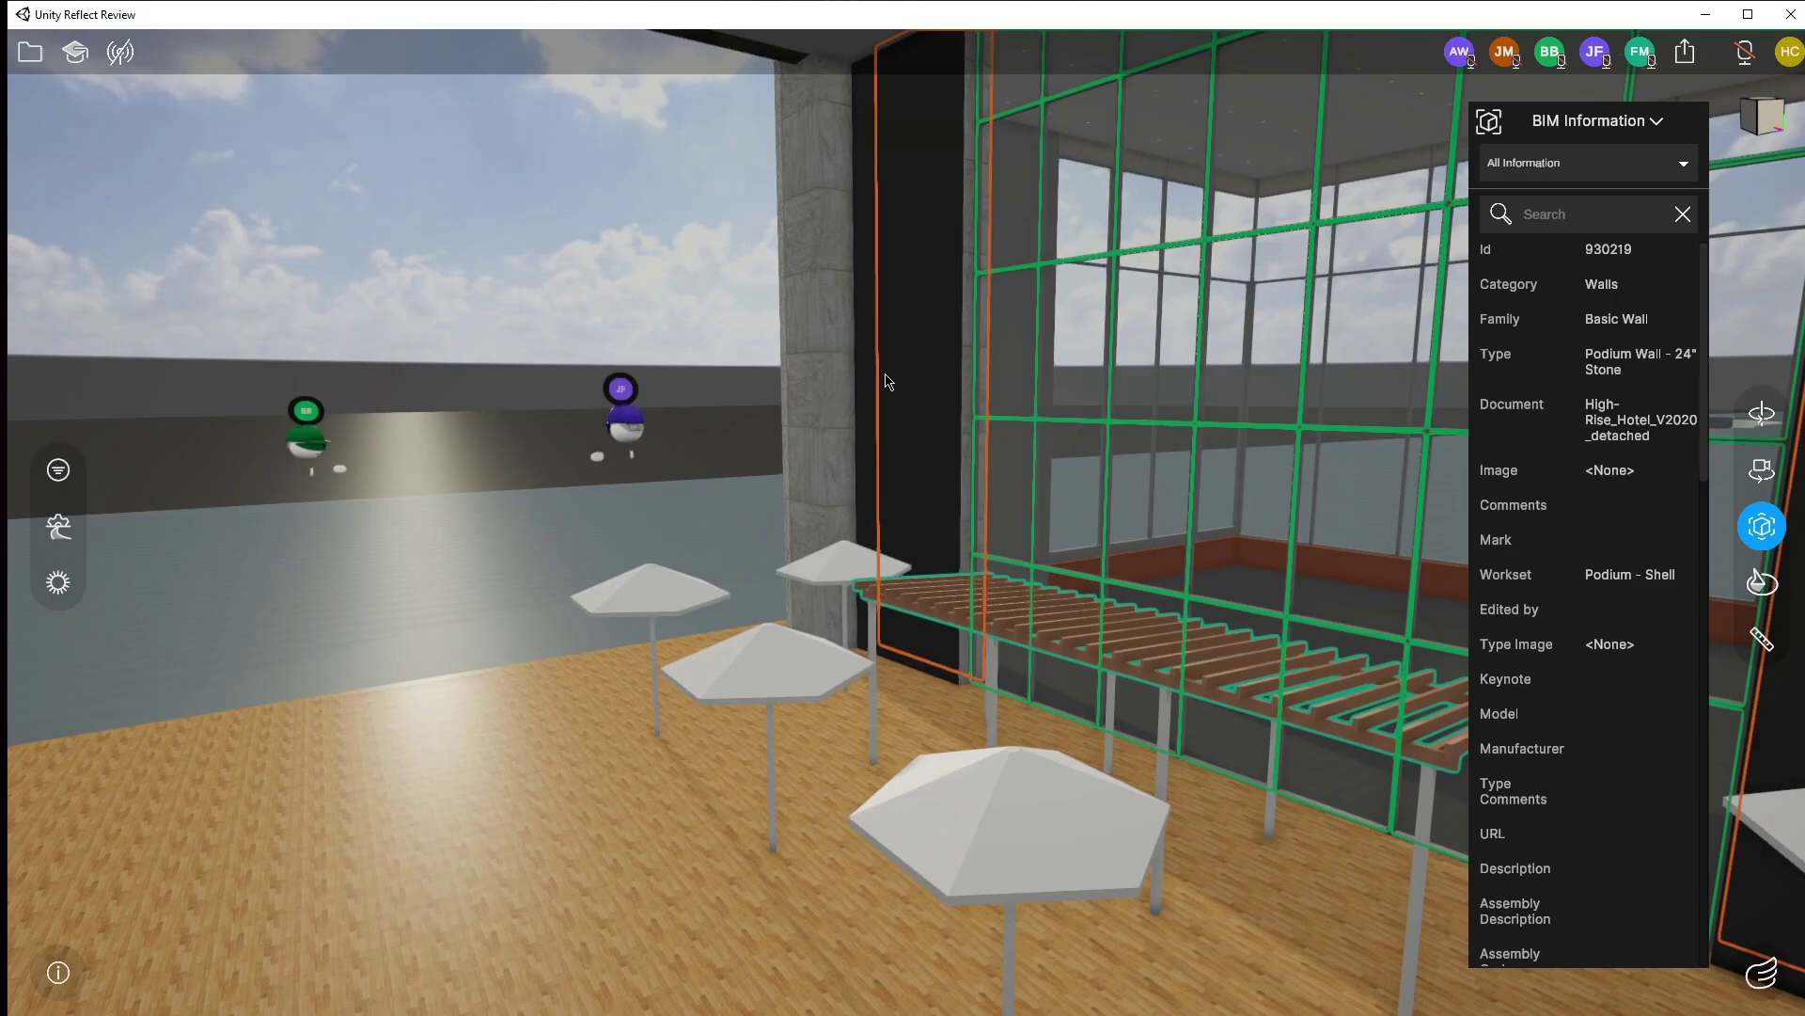
pyautogui.click(58, 472)
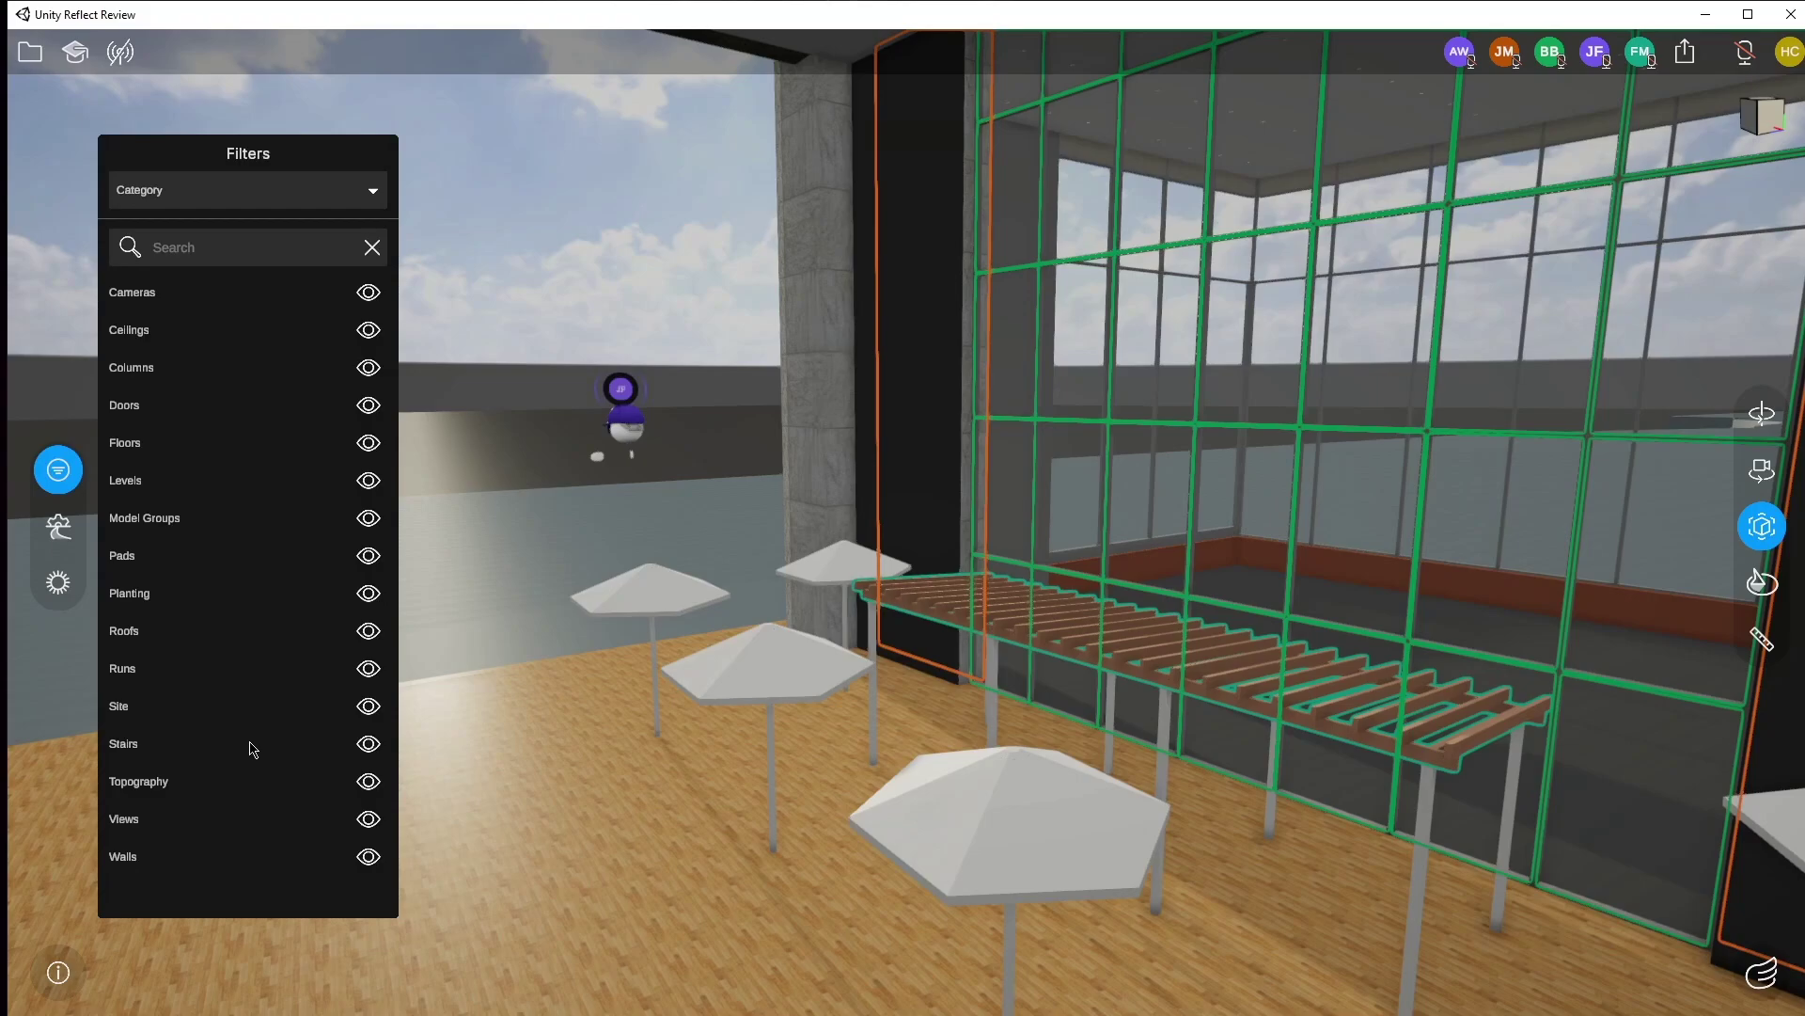
# - Highlight Doors, Ceilings, Levels, Model Groups, Planting, Runs, Site, Stairs, then Topography in turn
pyautogui.click(118, 406)
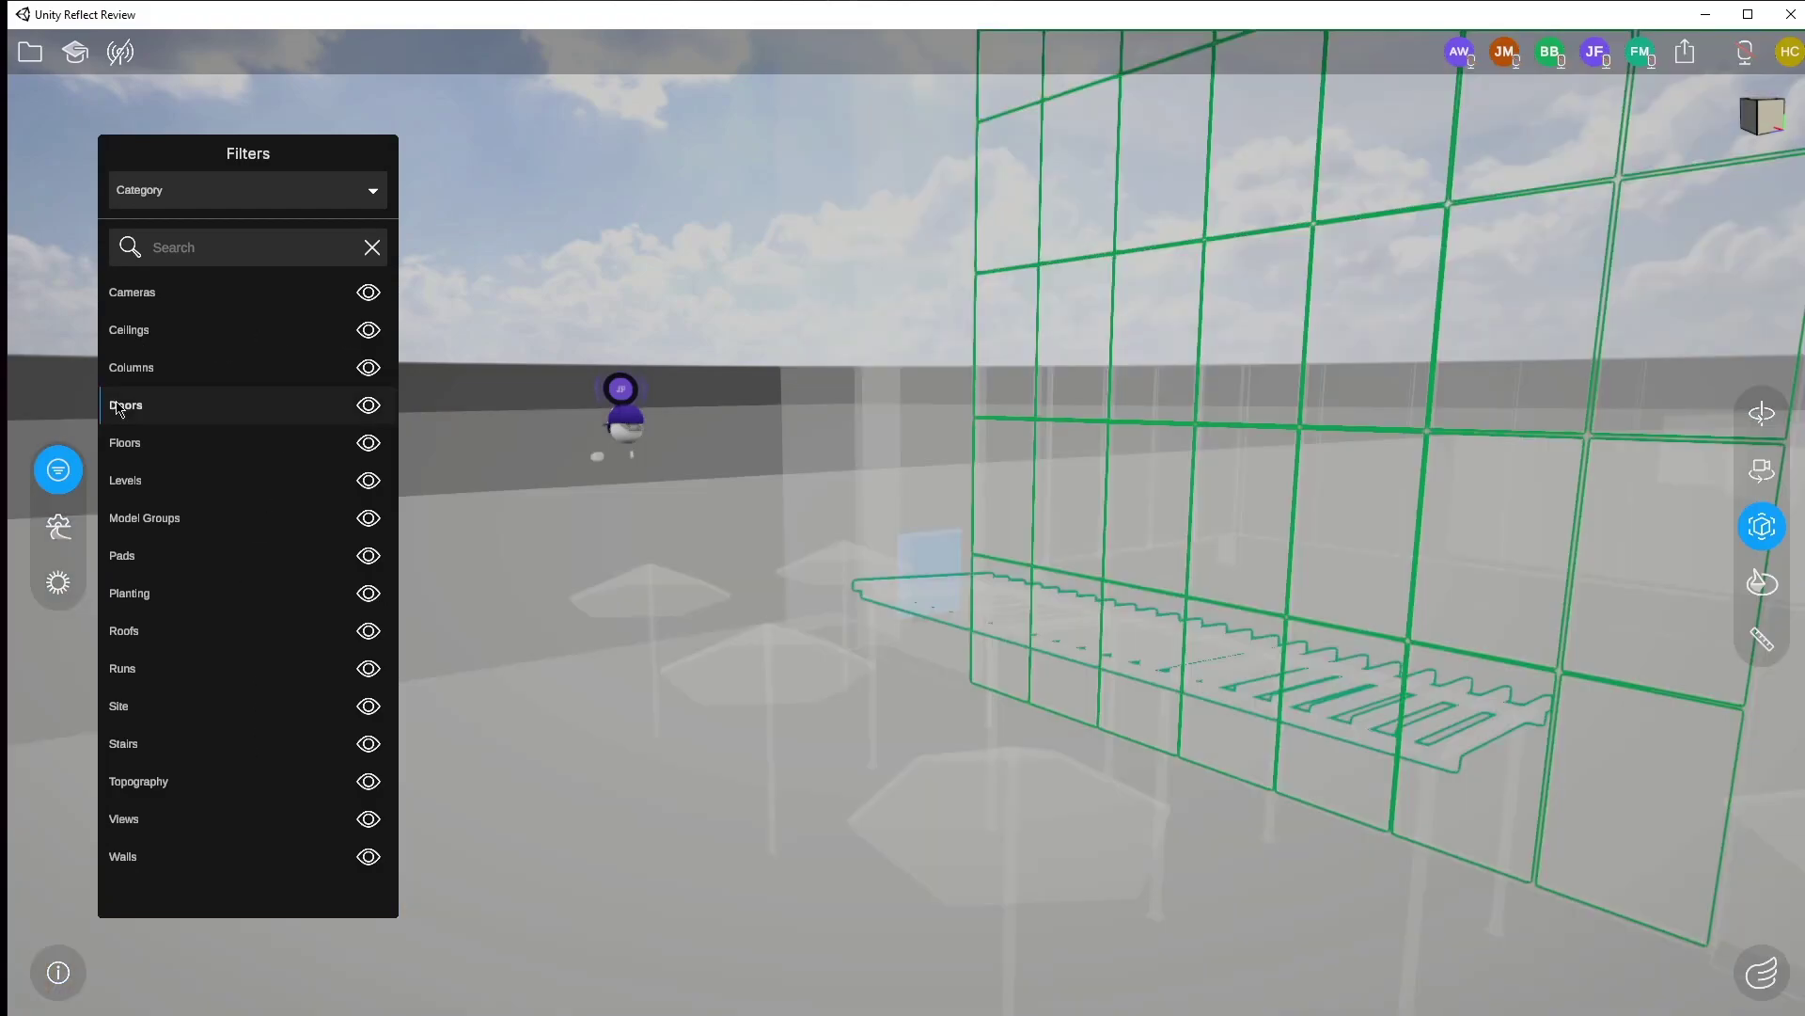
pyautogui.click(131, 331)
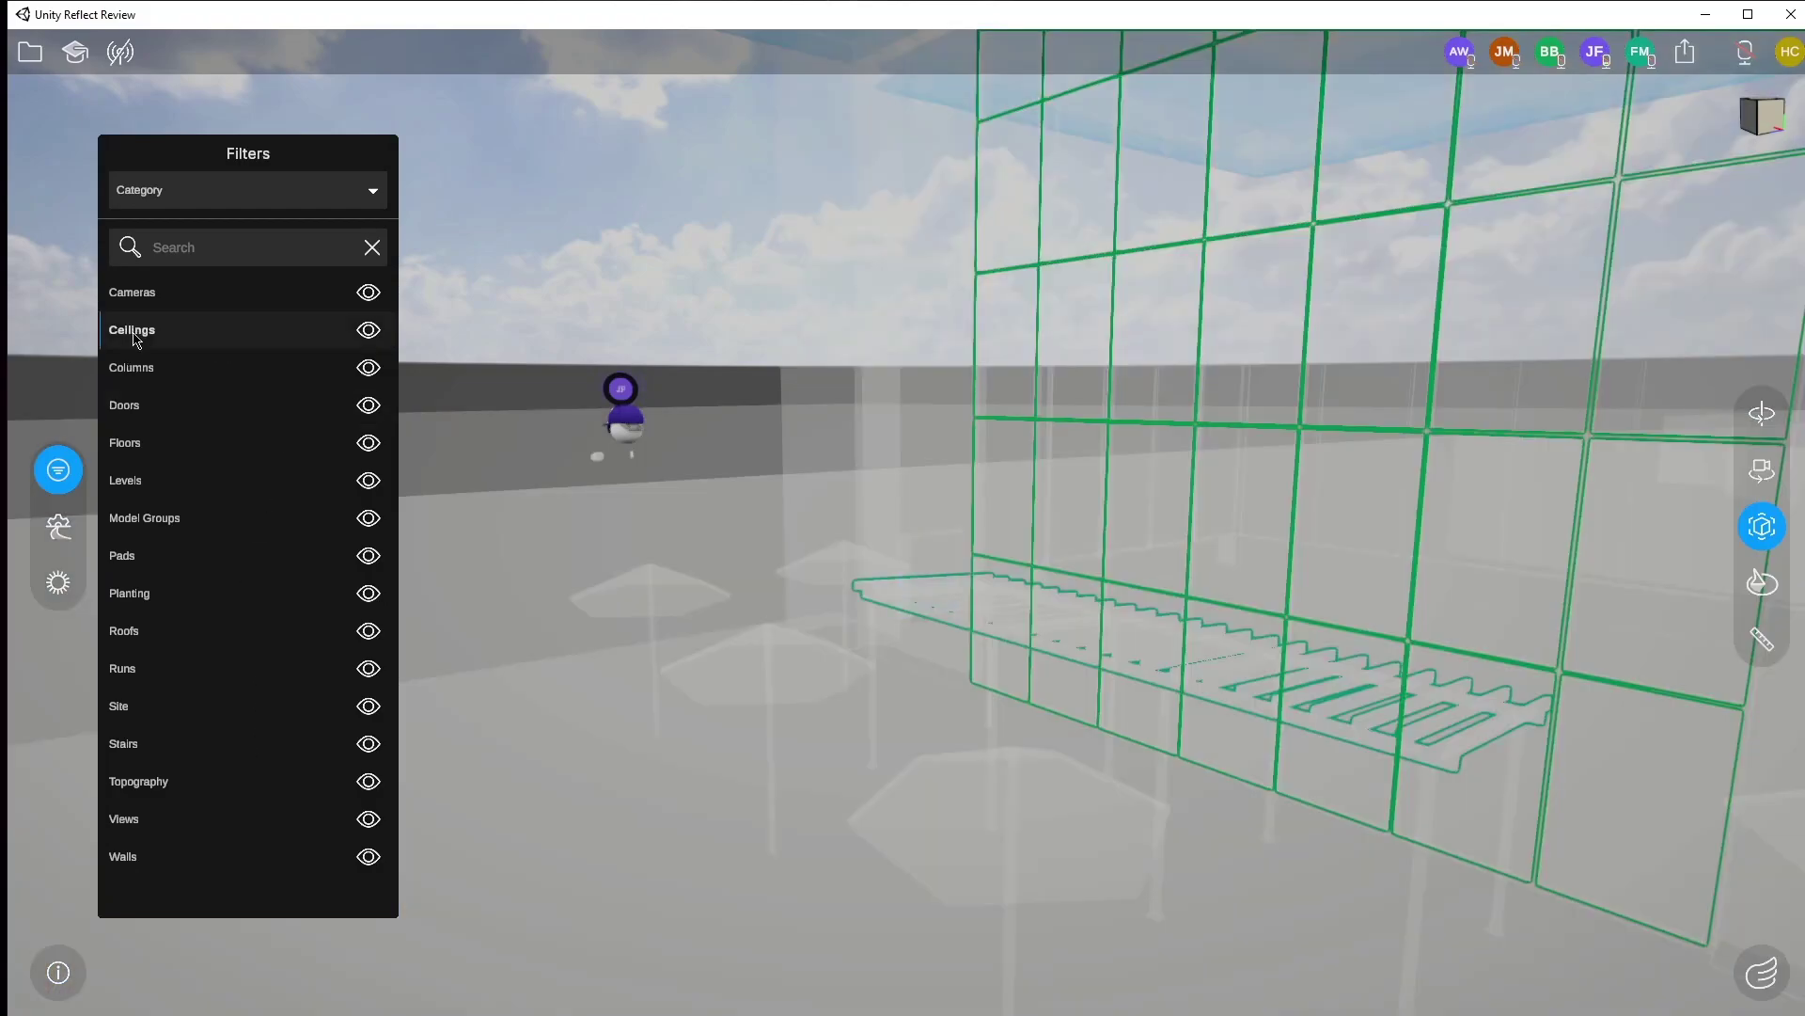
pyautogui.click(132, 483)
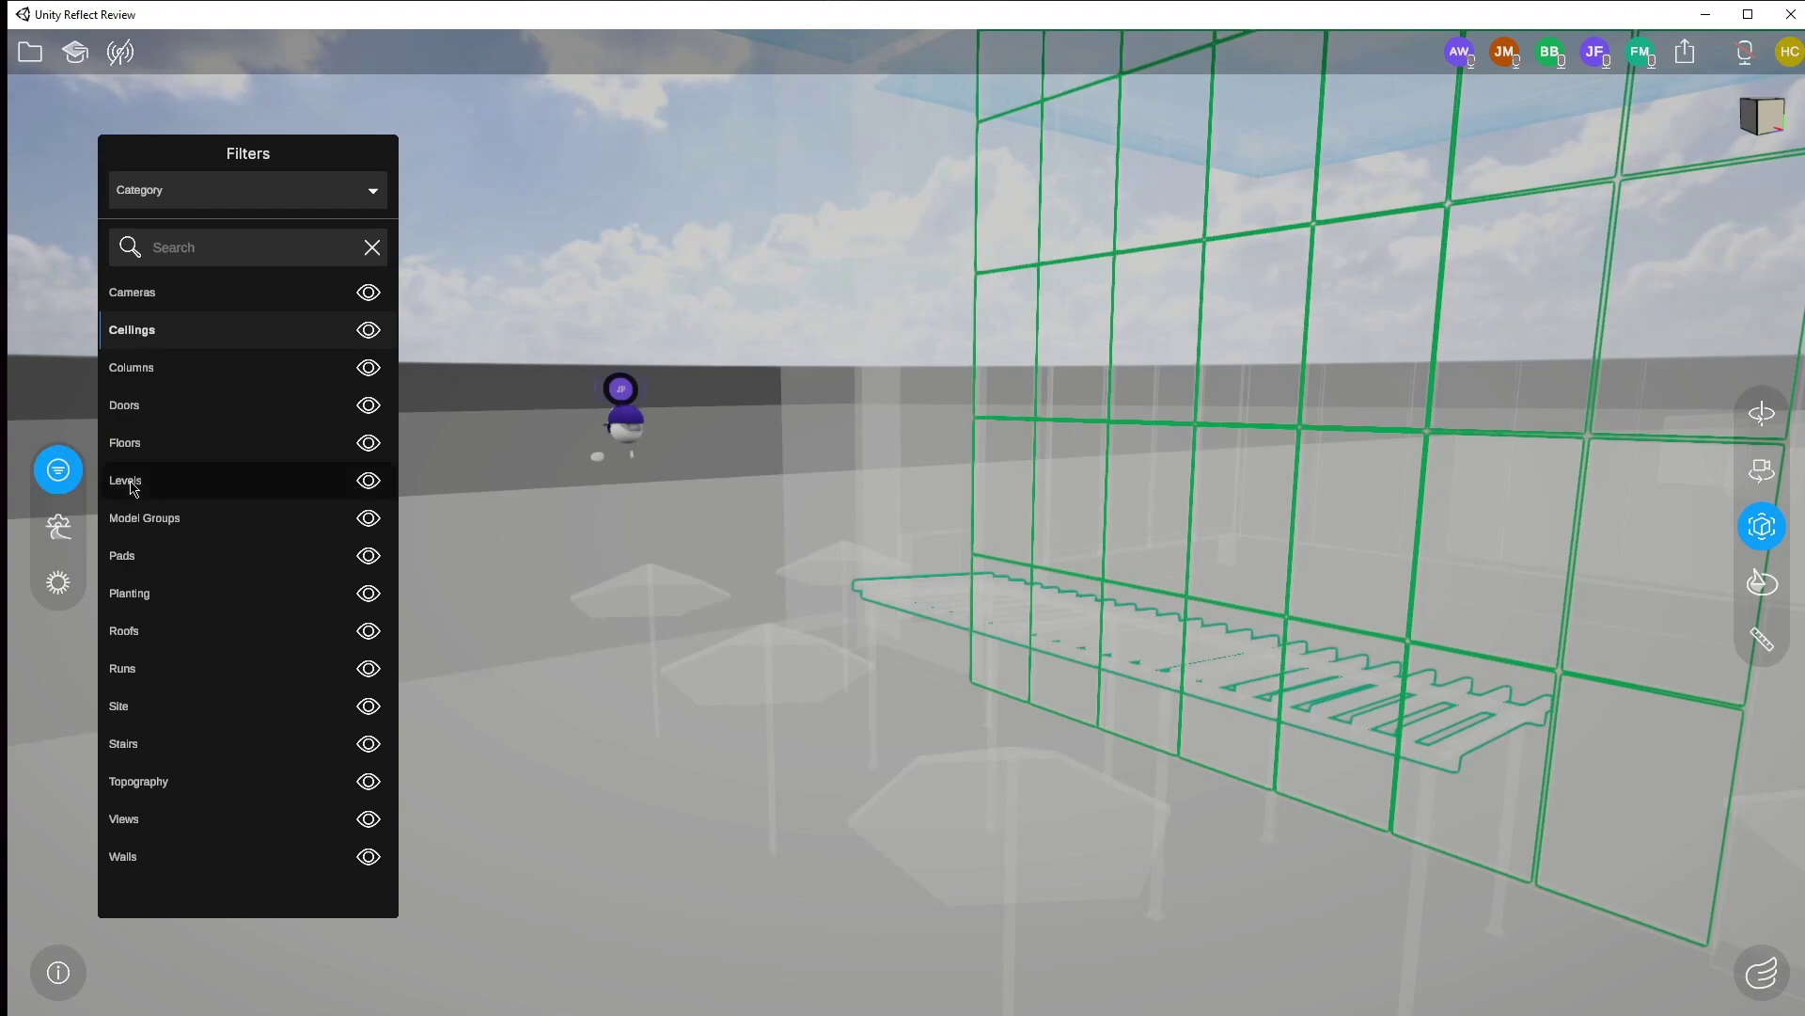
pyautogui.click(153, 528)
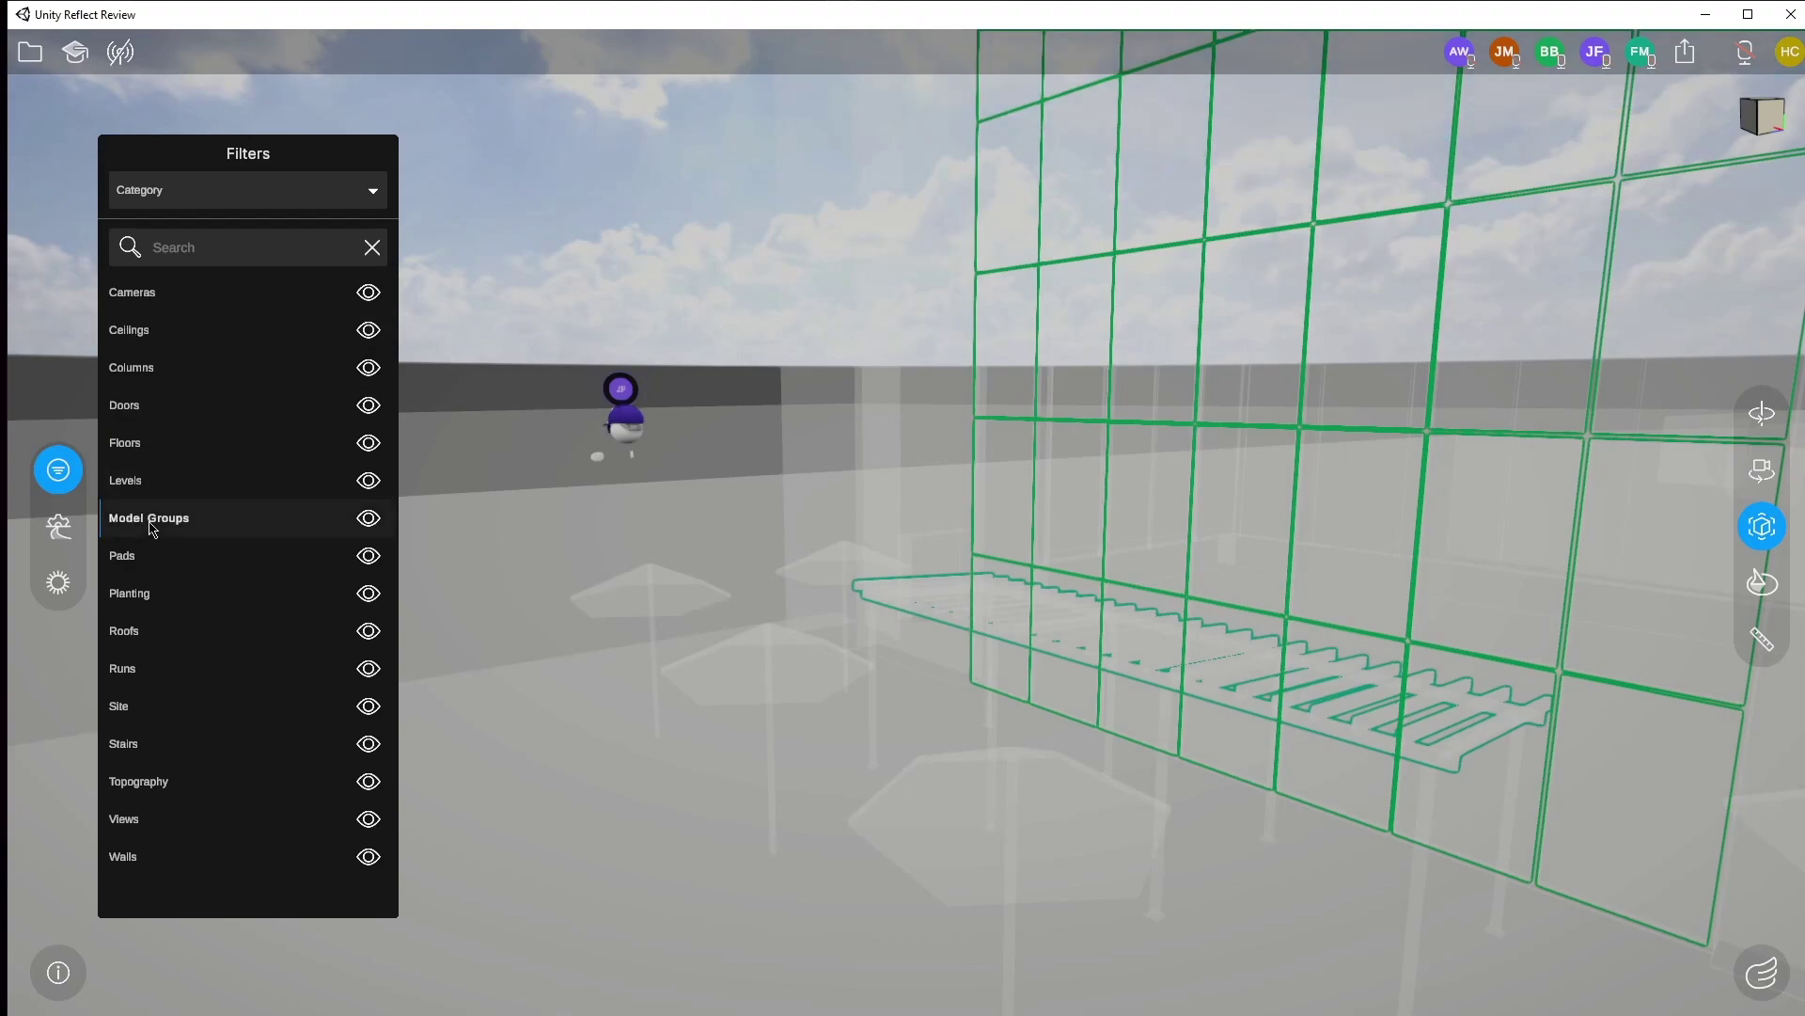
pyautogui.click(138, 596)
pyautogui.click(129, 675)
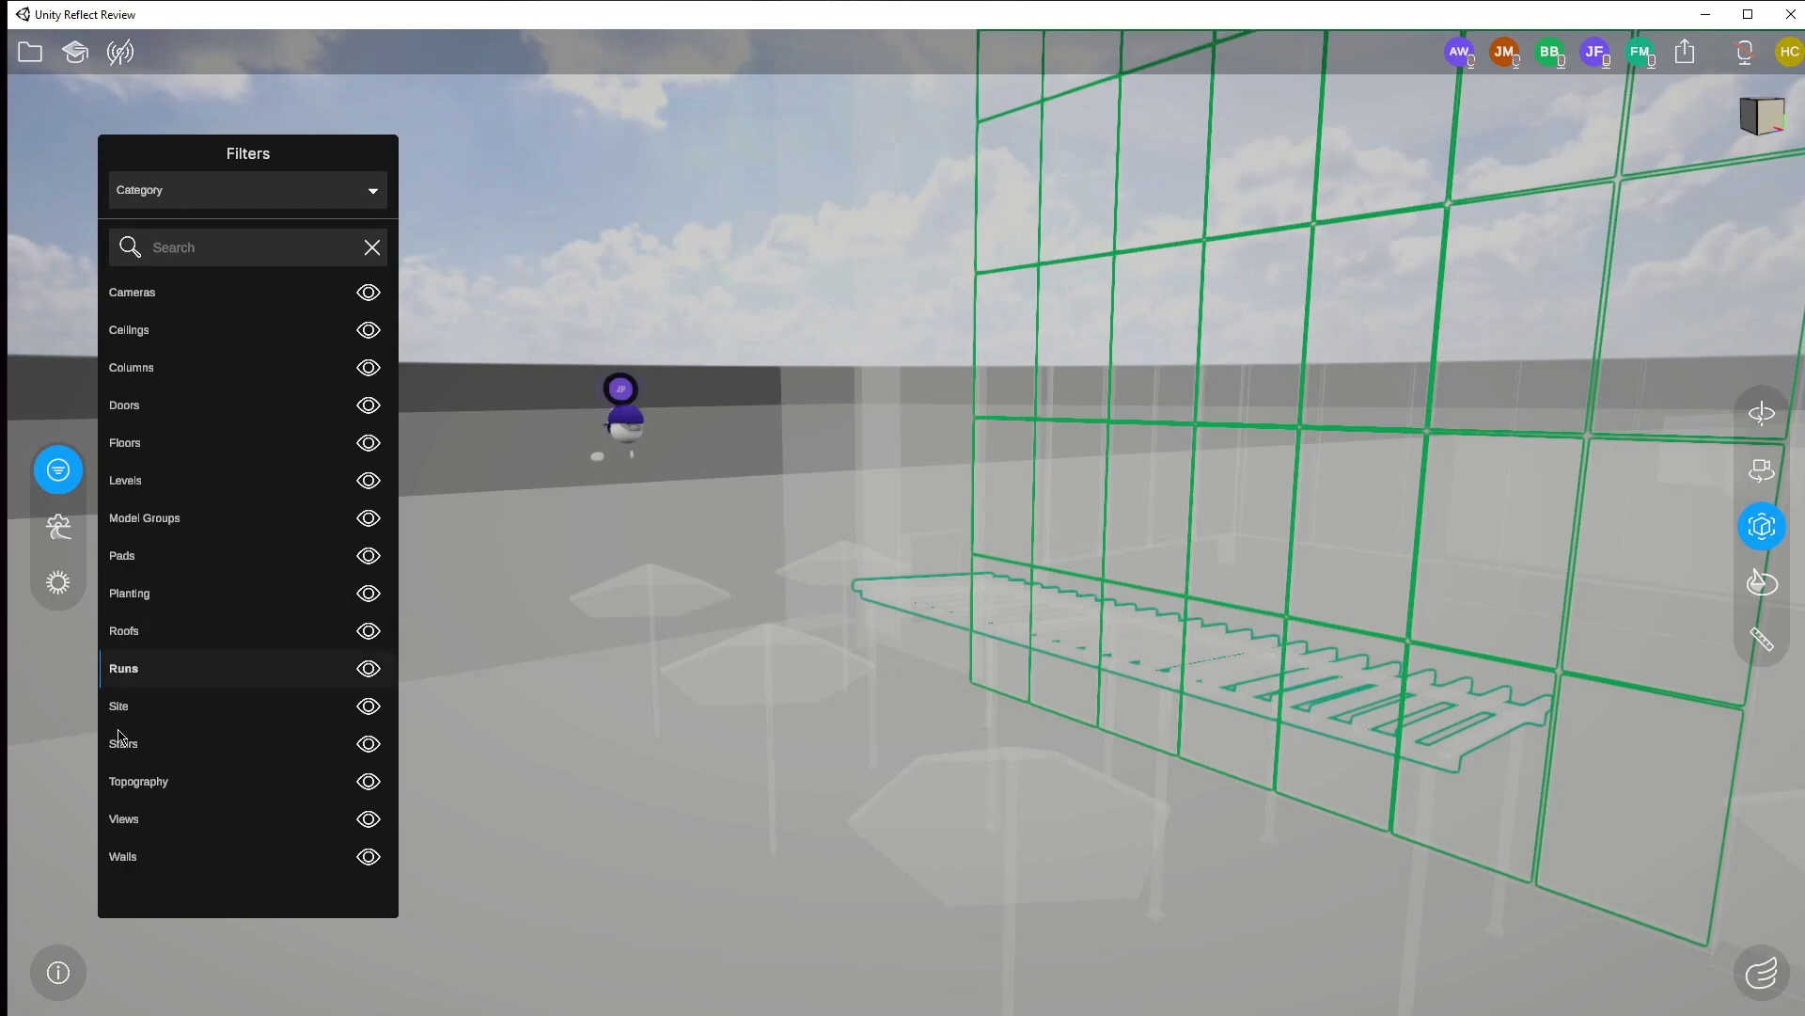
pyautogui.click(129, 712)
pyautogui.click(131, 749)
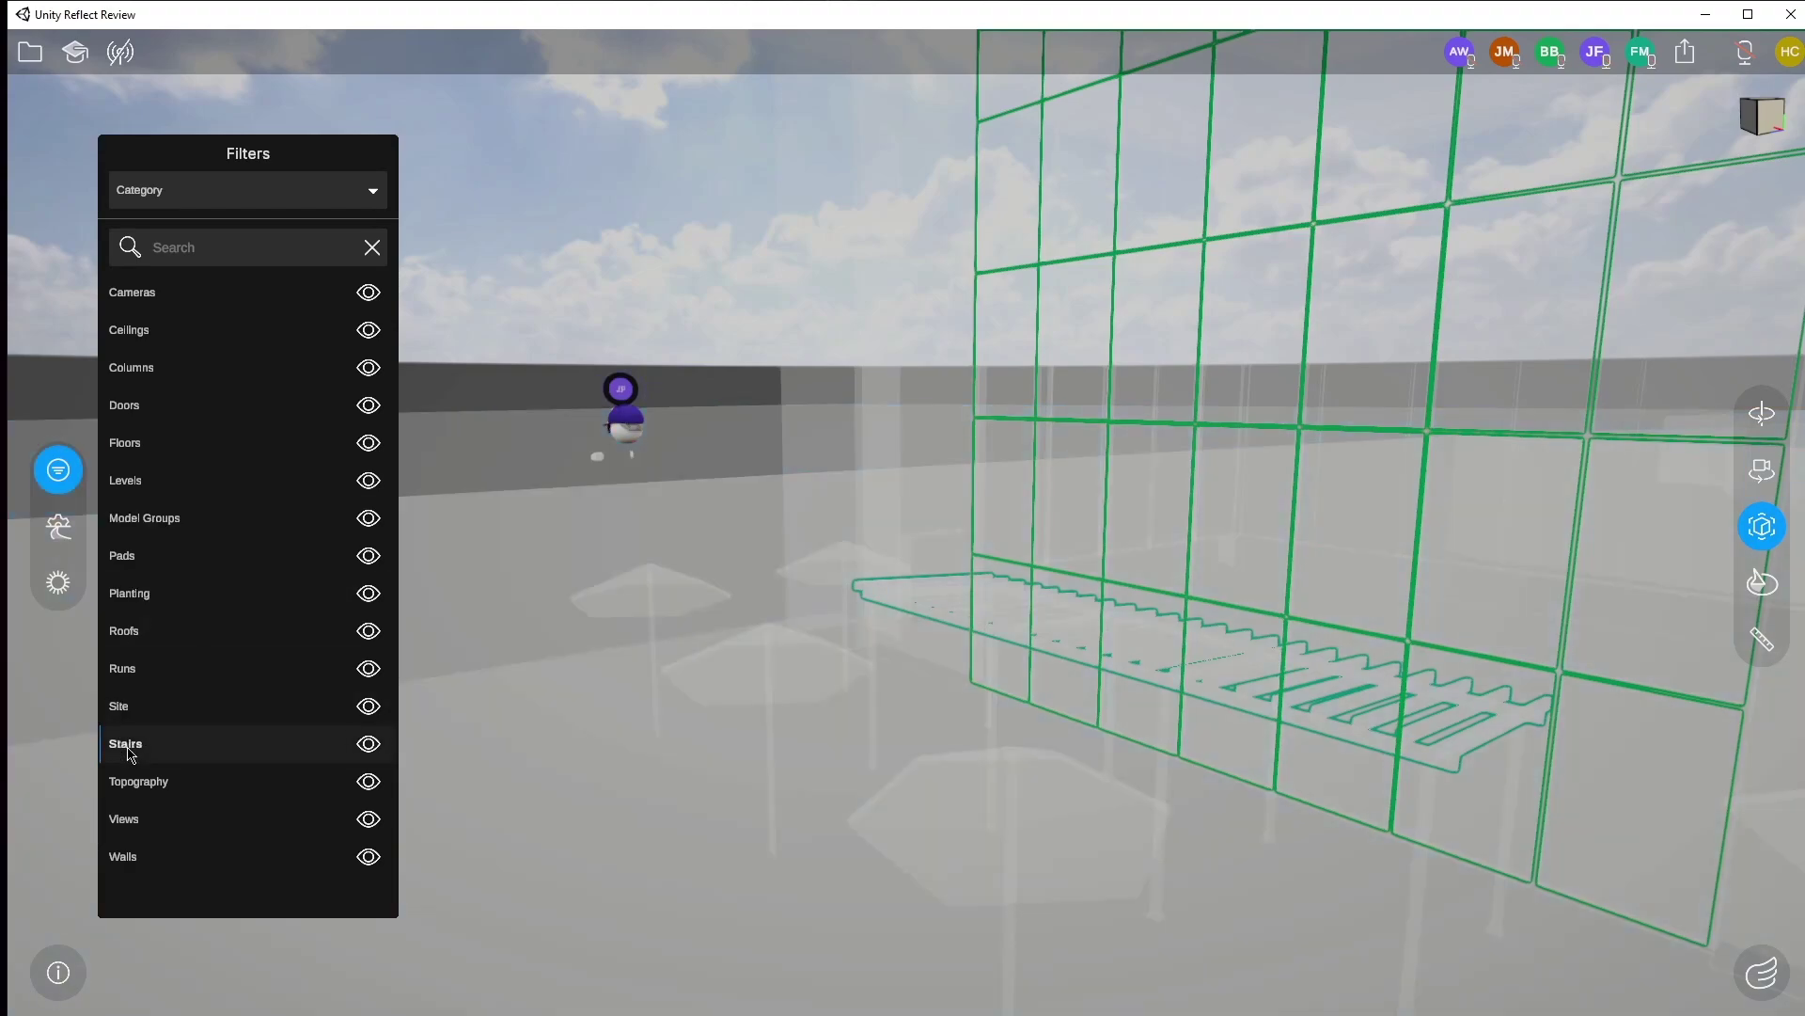
pyautogui.click(140, 783)
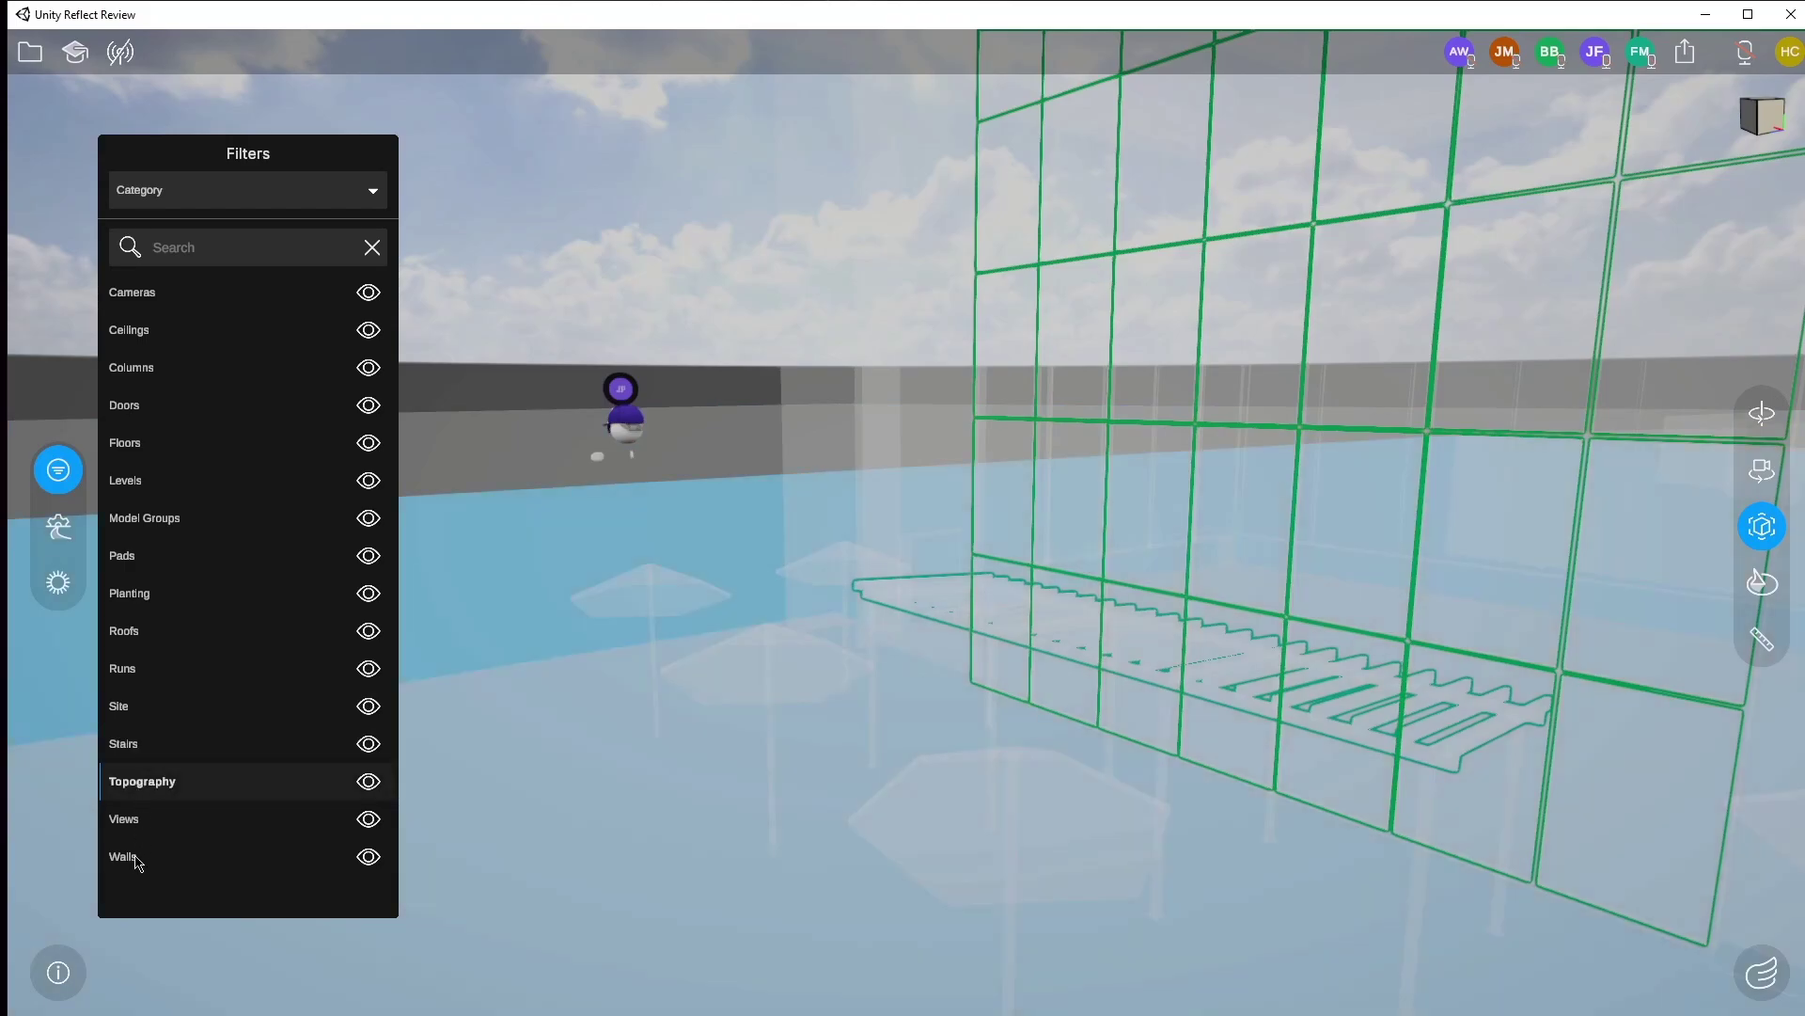